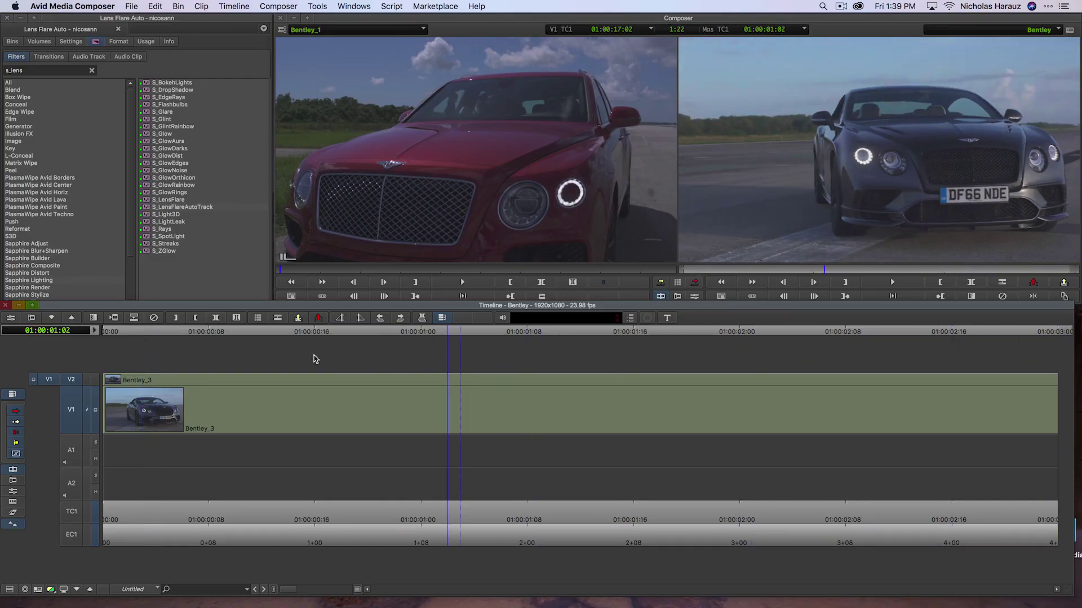
- Scrub back and forth through the Bentley_3 clip to preview the shot
{"action": "left_click_drag", "start_coordinate": [905, 376], "coordinate": [833, 379]}
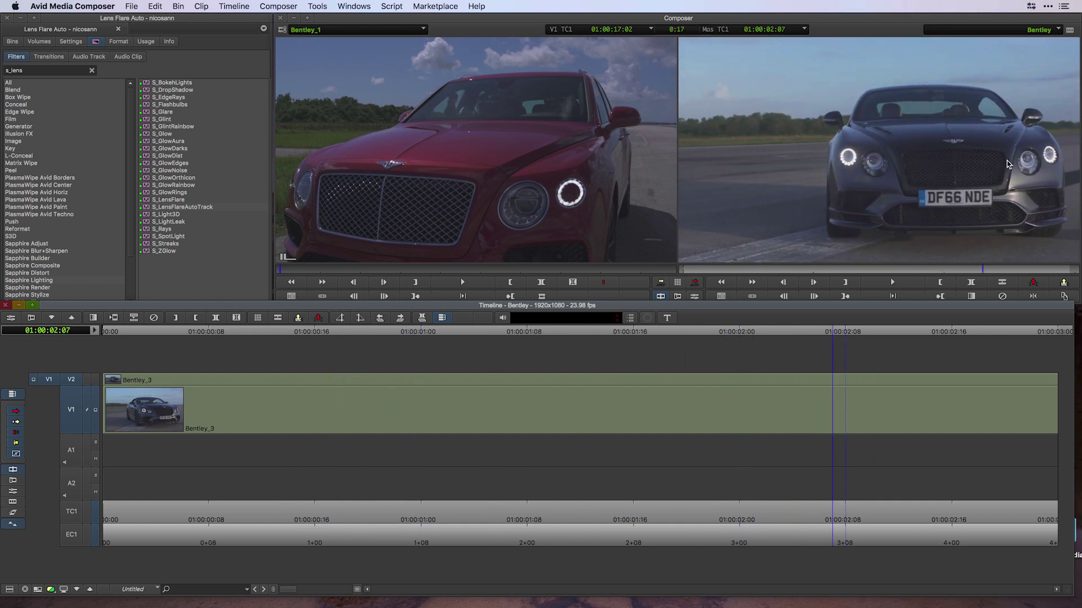
{"action": "left_click", "coordinate": [773, 332]}
{"action": "left_click_drag", "start_coordinate": [774, 332], "coordinate": [567, 332]}
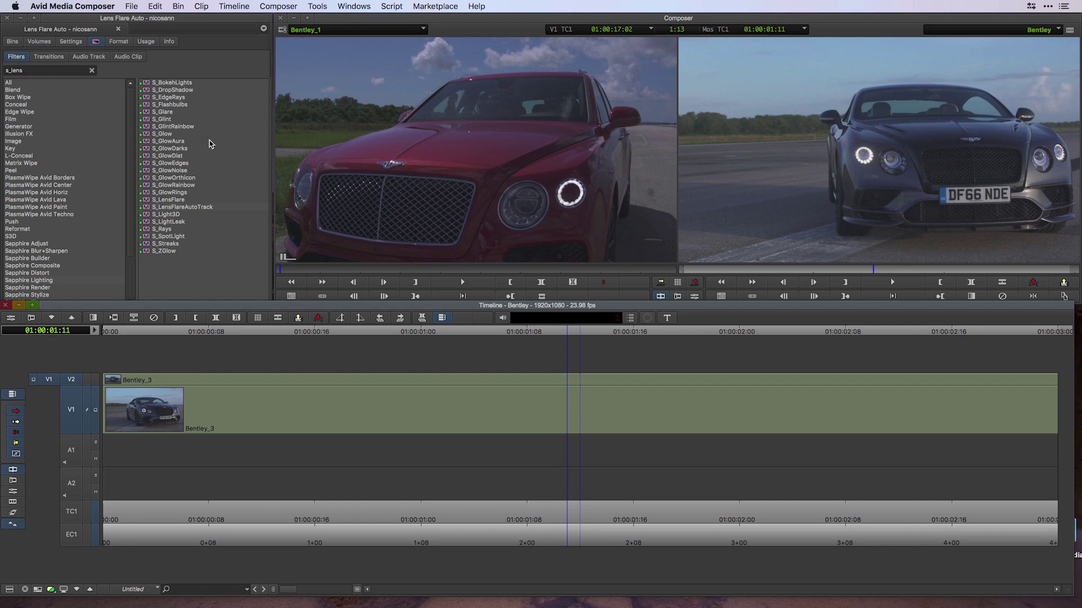
- Apply S_LensFlareAutoTrack to the V1 Bentley_3 clip, preview it, and open its Effect Editor
{"action": "left_click", "coordinate": [147, 208]}
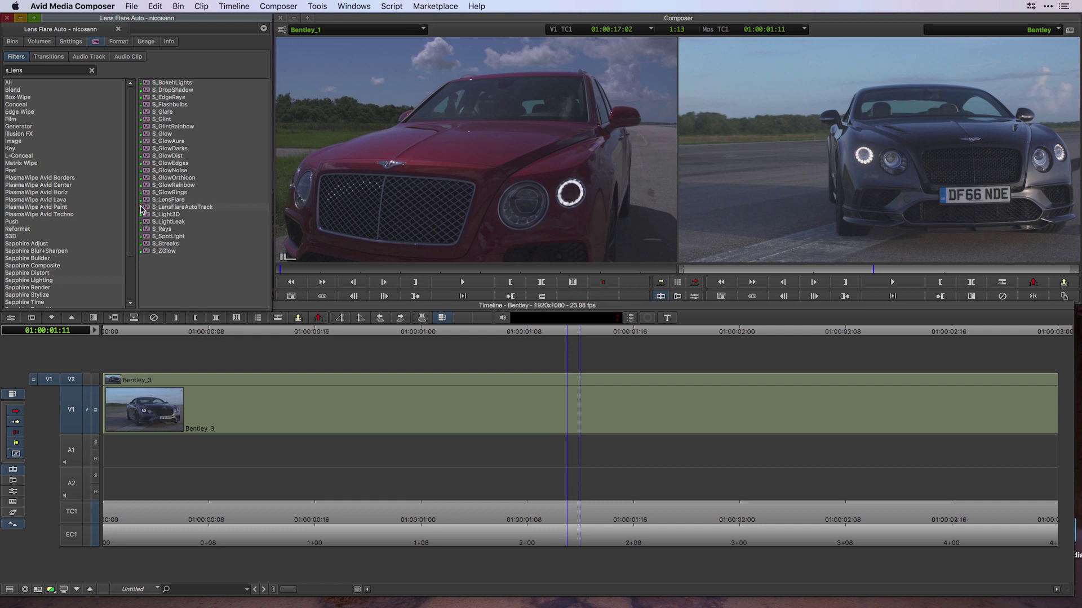
{"action": "left_click_drag", "start_coordinate": [141, 209], "coordinate": [489, 416]}
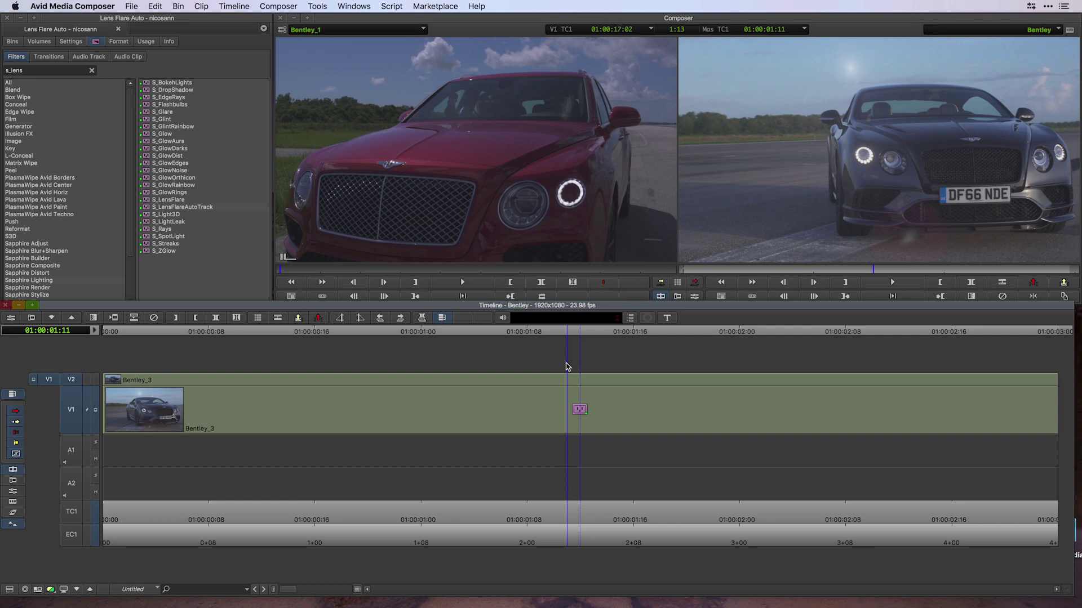
{"action": "key", "text": "space"}
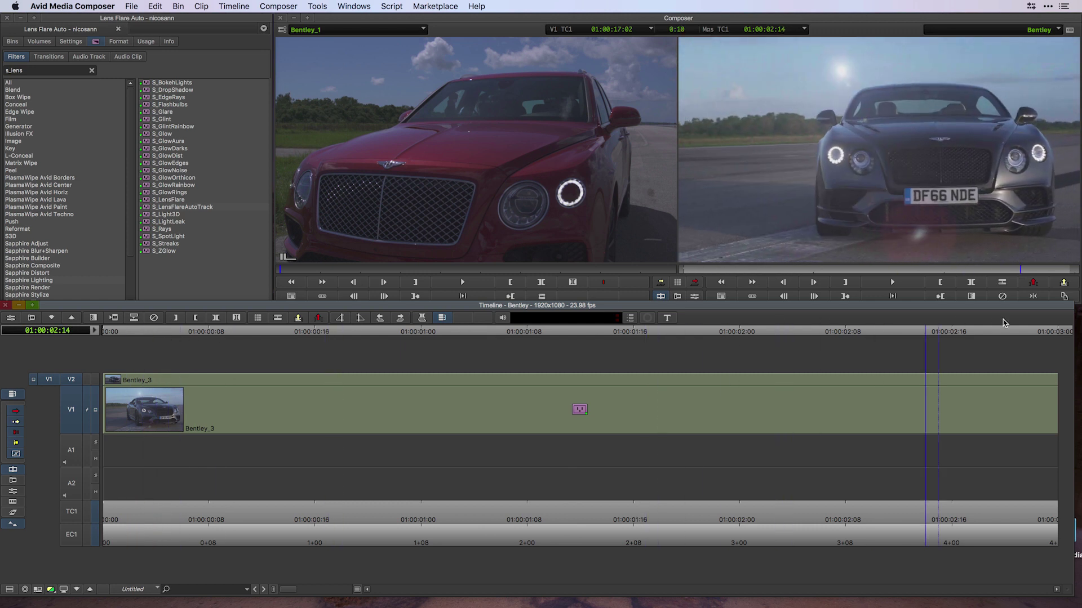
{"action": "key", "text": "space"}
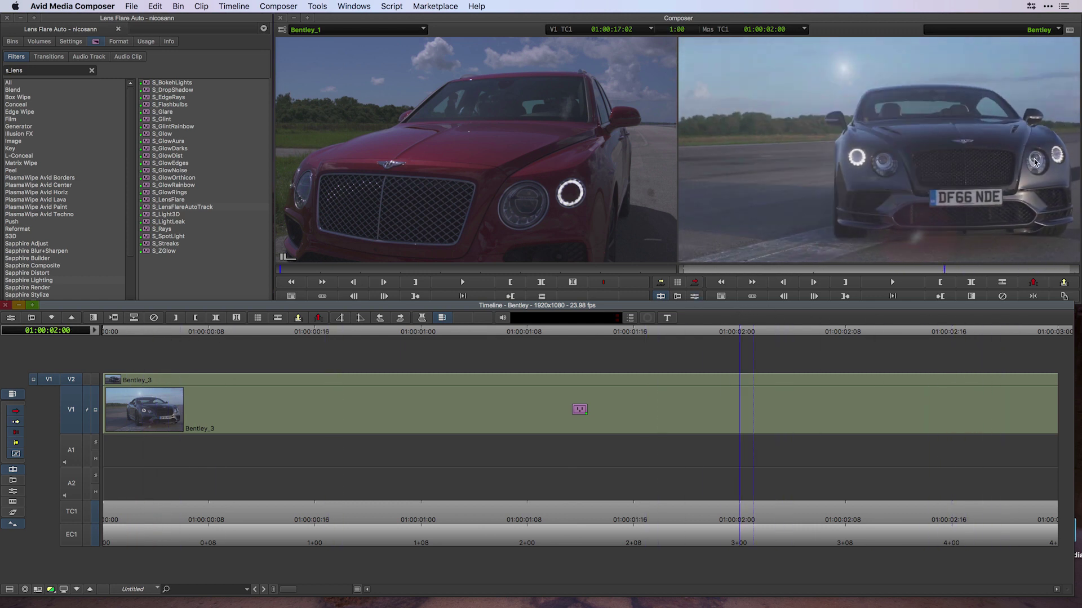
{"action": "left_click", "coordinate": [10, 318]}
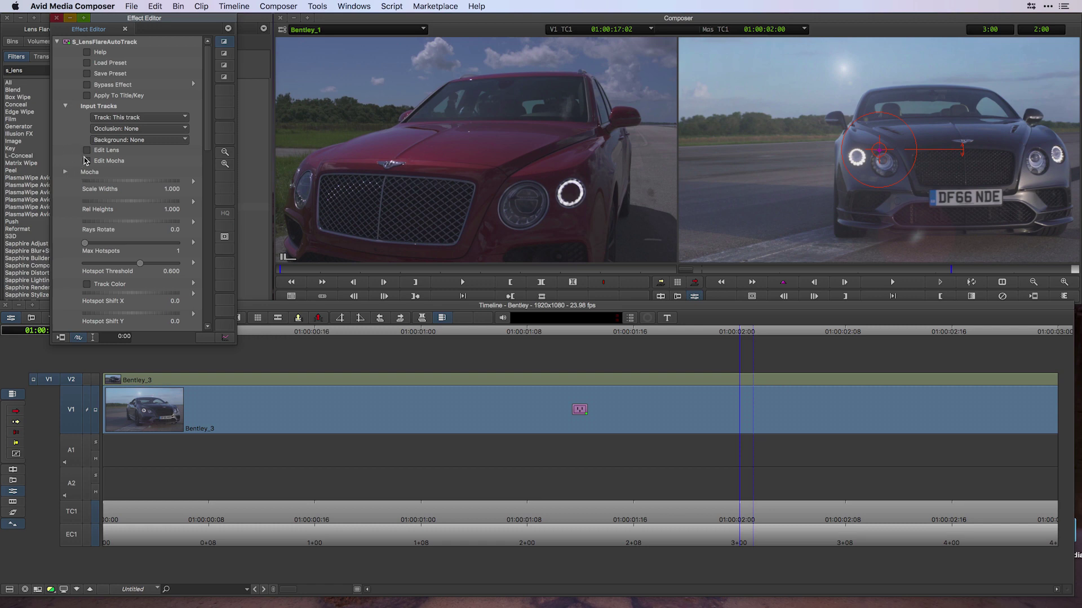
- Launch Sapphire Mocha from the flare effect and scrub its timeline from frame 0 to 71
{"action": "left_click", "coordinate": [87, 160]}
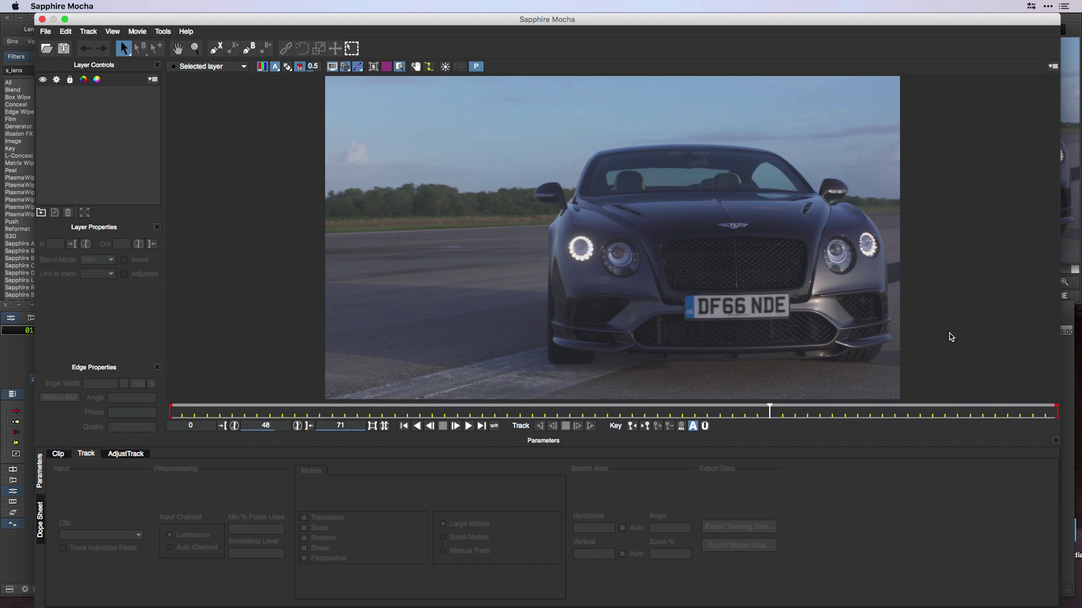
{"action": "left_click_drag", "start_coordinate": [769, 407], "coordinate": [147, 407]}
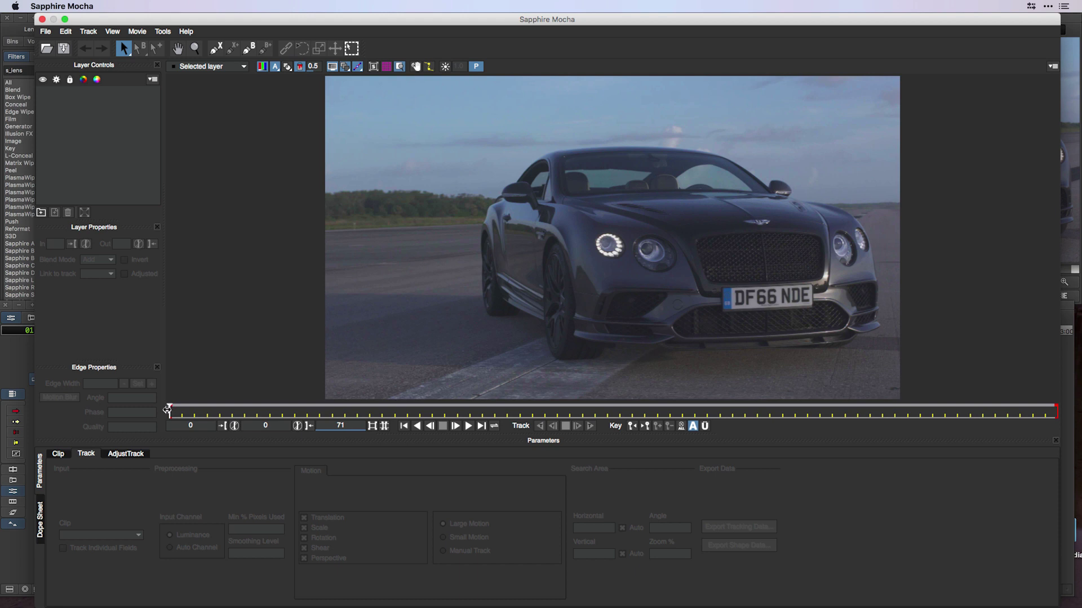
{"action": "left_click_drag", "start_coordinate": [168, 412], "coordinate": [1055, 413]}
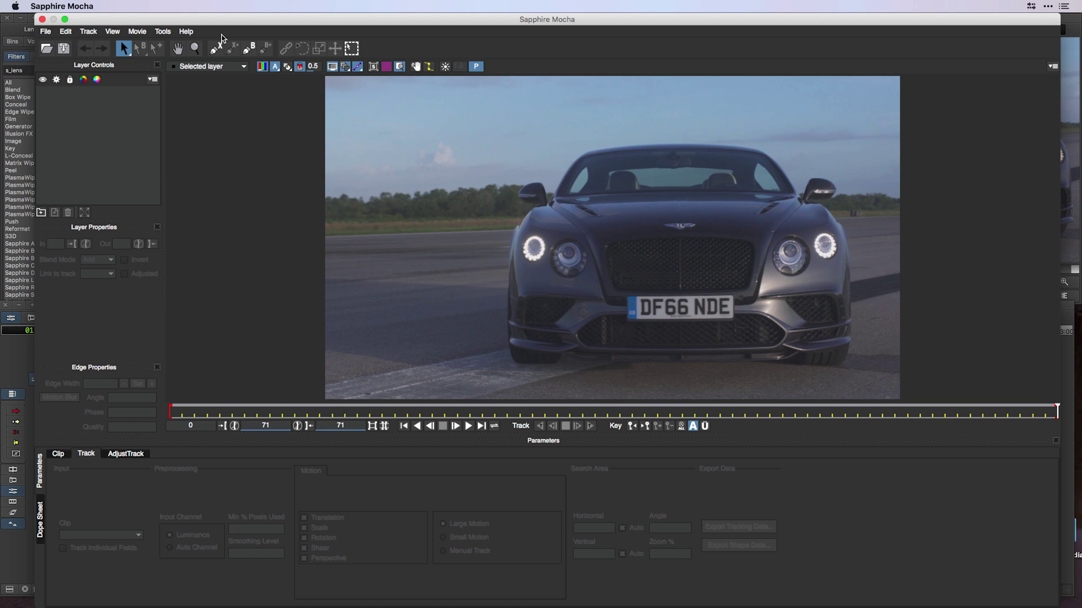
- Draw a closed X-Spline shape around the car's left headlight on Layer 1
{"action": "left_click", "coordinate": [215, 49]}
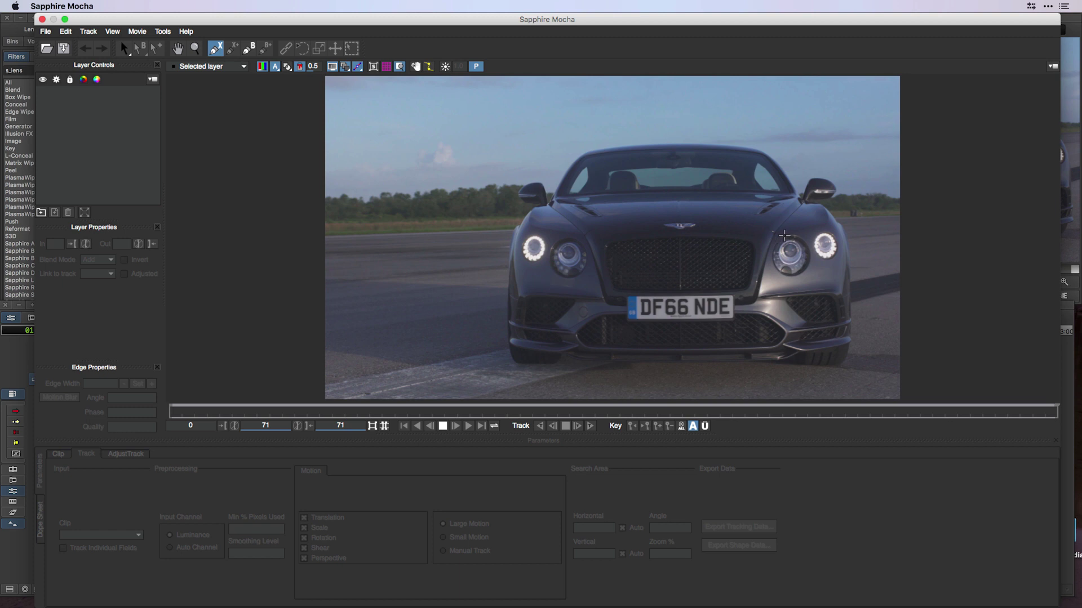
{"action": "left_click", "coordinate": [792, 236]}
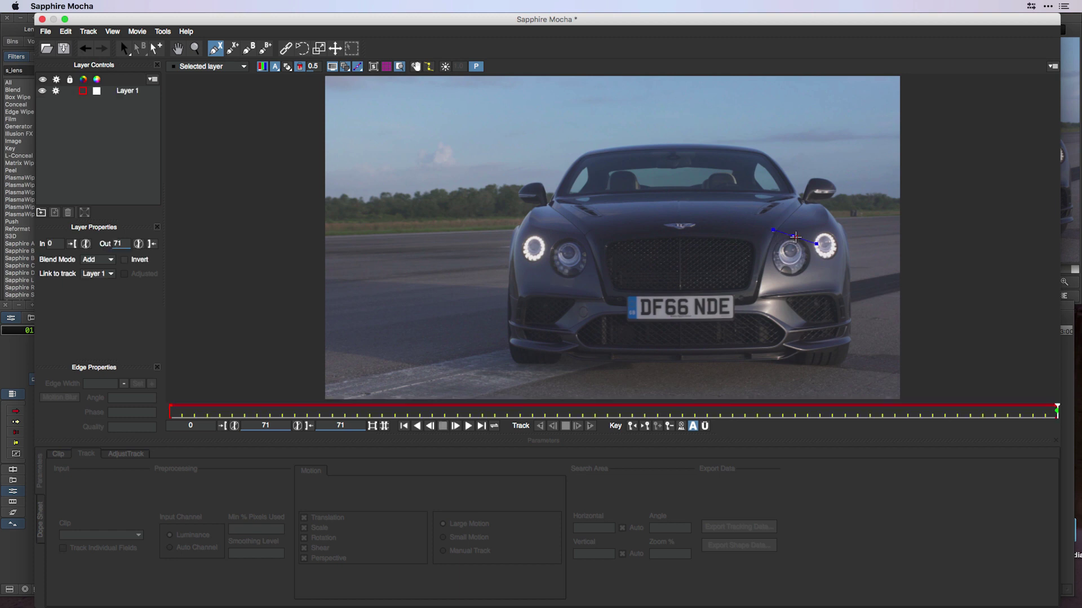
{"action": "left_click", "coordinate": [774, 227]}
{"action": "left_click", "coordinate": [811, 221]}
{"action": "left_click", "coordinate": [820, 262]}
{"action": "left_click", "coordinate": [827, 238]}
{"action": "left_click", "coordinate": [829, 259]}
{"action": "left_click", "coordinate": [824, 275]}
{"action": "left_click", "coordinate": [816, 288]}
{"action": "left_click", "coordinate": [785, 293]}
{"action": "left_click", "coordinate": [787, 256]}
{"action": "left_click", "coordinate": [790, 275]}
{"action": "left_click", "coordinate": [778, 271]}
{"action": "left_click", "coordinate": [773, 258]}
{"action": "left_click", "coordinate": [780, 243]}
{"action": "left_click", "coordinate": [791, 237]}
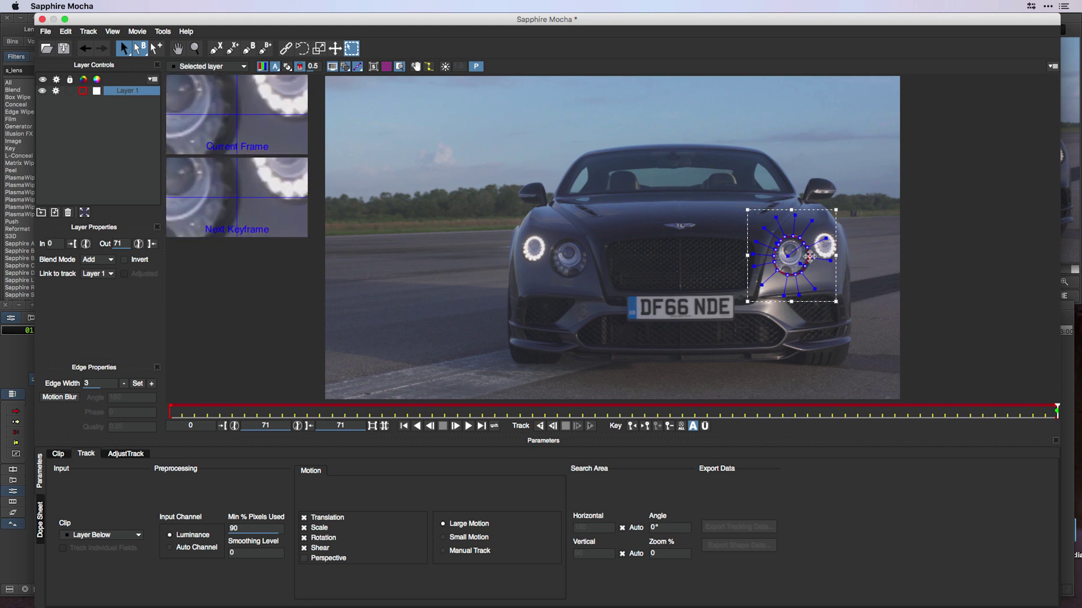
- Drag the shape's outer edge points outward to widen it around the headlight
{"action": "left_click", "coordinate": [811, 258]}
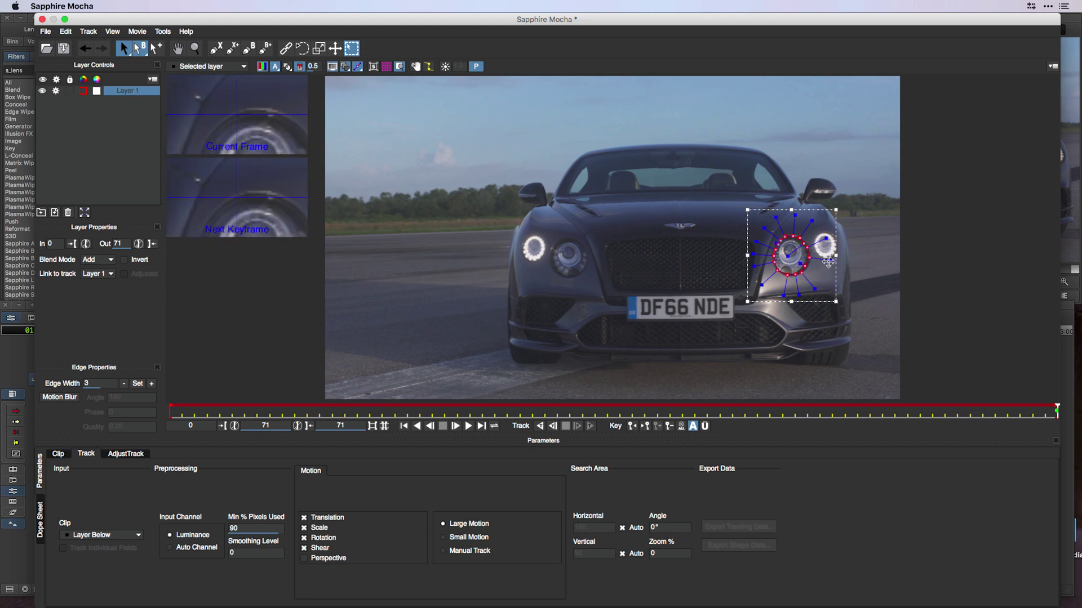
{"action": "left_click_drag", "start_coordinate": [830, 263], "coordinate": [824, 261]}
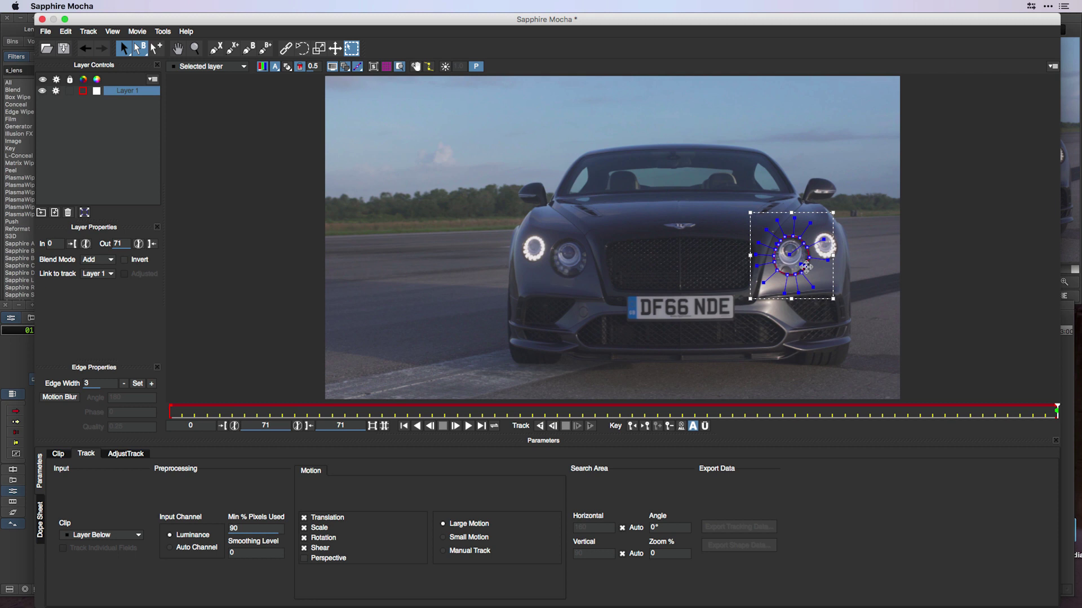
{"action": "left_click", "coordinate": [807, 267]}
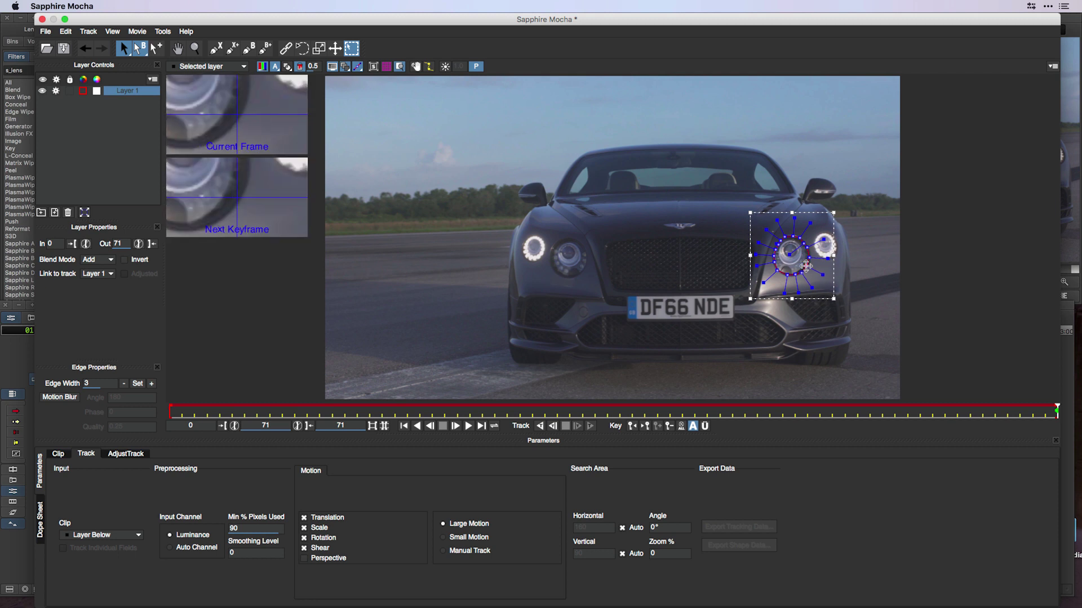
- Rename Layer 1 to 'Left headlight'
{"action": "double_click", "coordinate": [118, 92]}
{"action": "type", "text": "Left headlight"}
{"action": "left_click", "coordinate": [130, 113]}
- Set the Left headlight layer's colour to green
{"action": "left_click", "coordinate": [96, 91]}
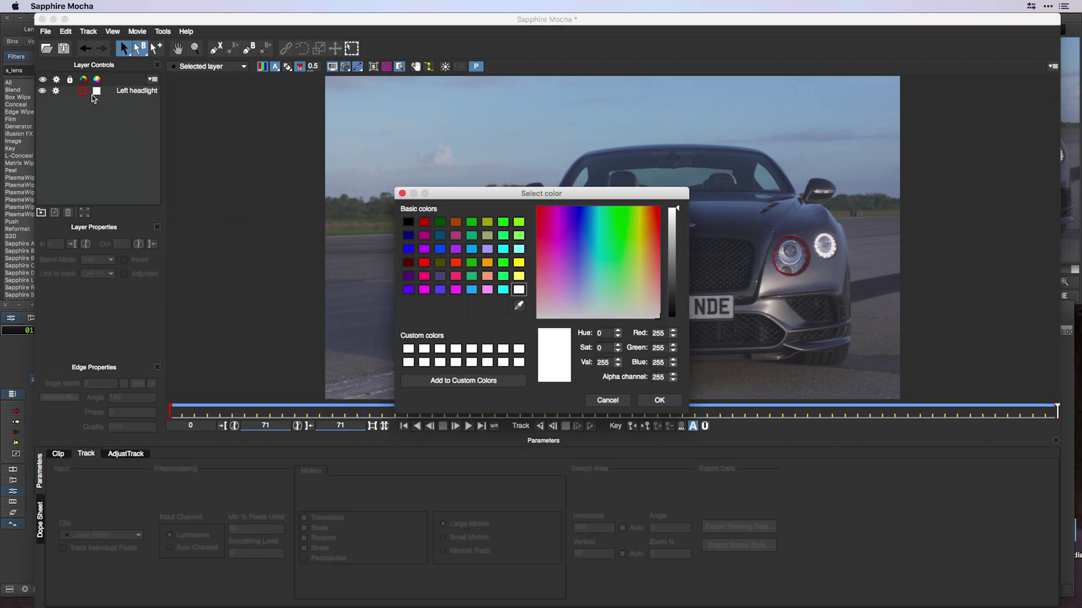
{"action": "left_click", "coordinate": [659, 400]}
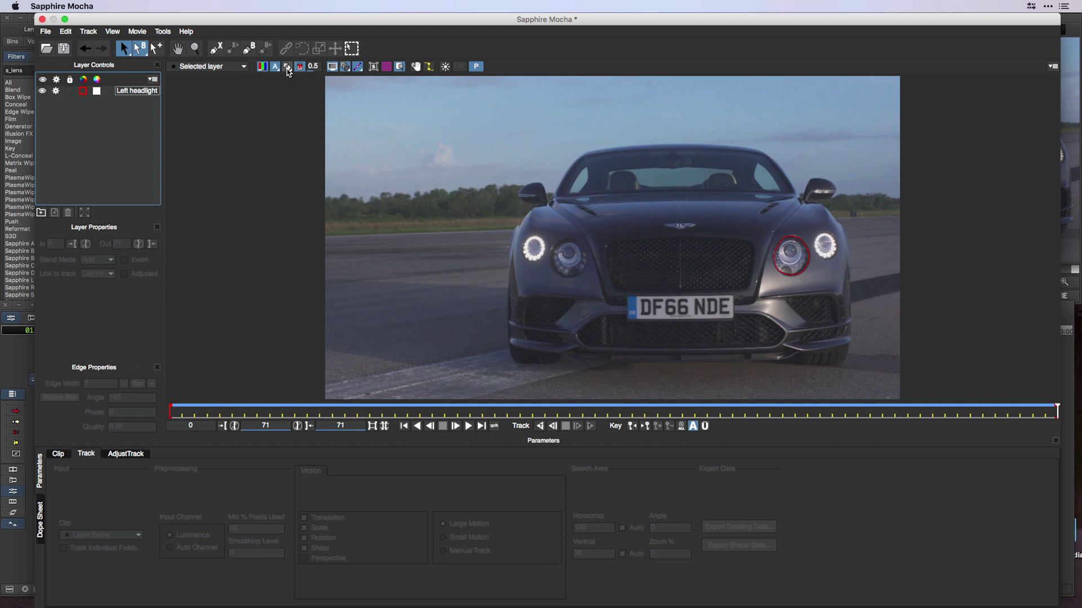
{"action": "left_click", "coordinate": [111, 89]}
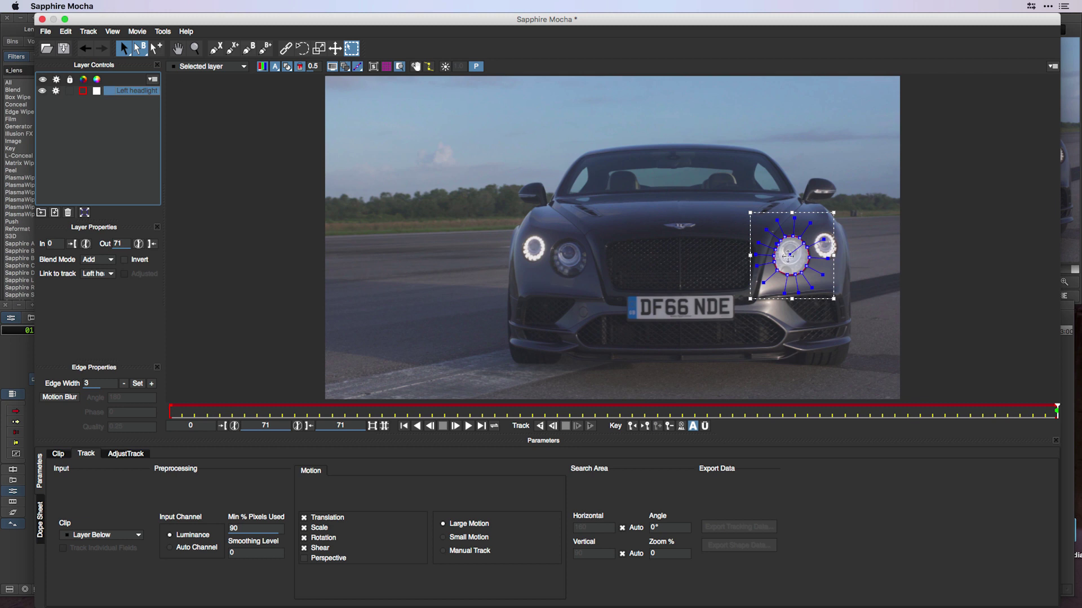
{"action": "left_click", "coordinate": [97, 92]}
{"action": "left_click", "coordinate": [472, 223]}
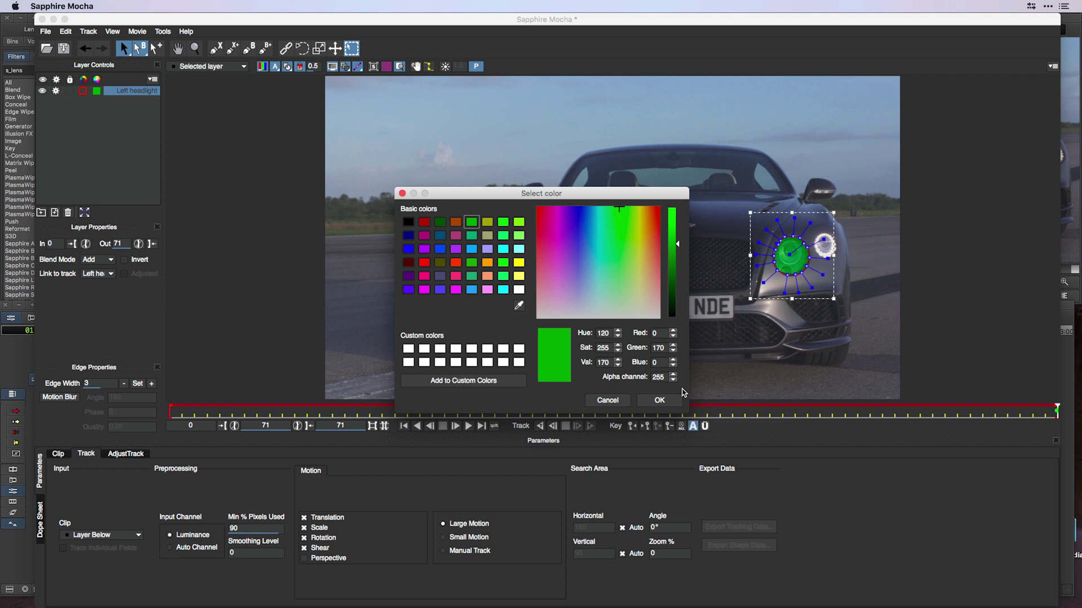
{"action": "left_click", "coordinate": [659, 400]}
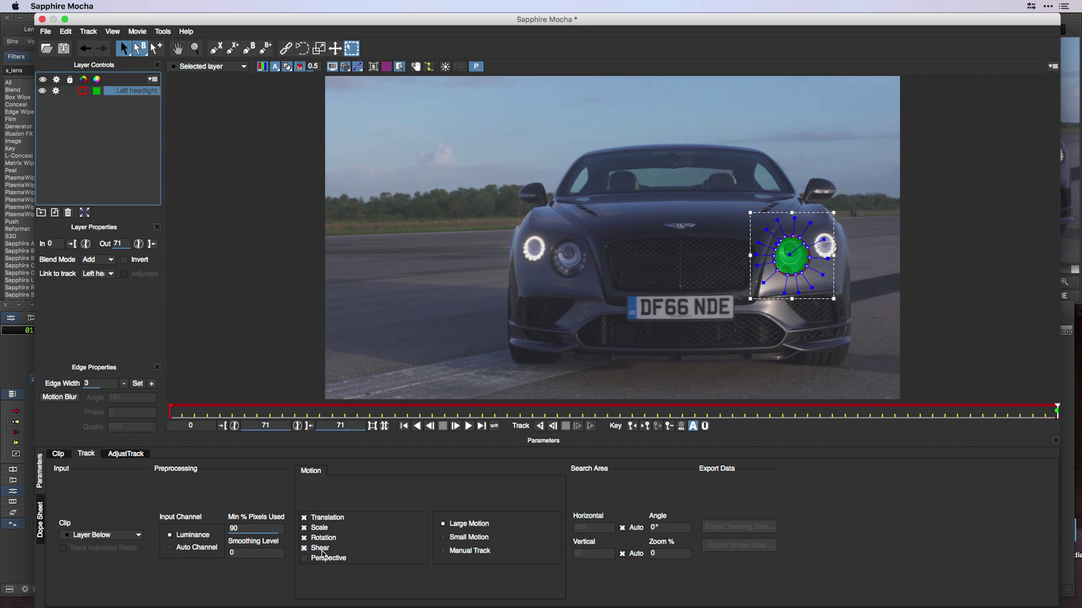
- Enable Perspective motion and track the Left headlight shape backward from frame 71 to 0
{"action": "left_click", "coordinate": [304, 559]}
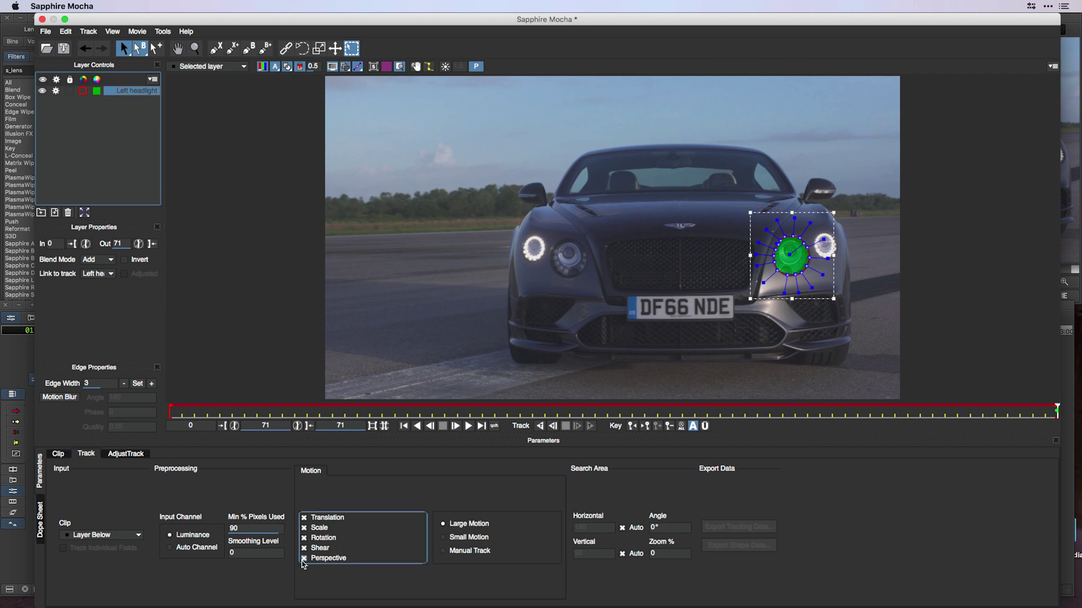
{"action": "left_click", "coordinate": [540, 426]}
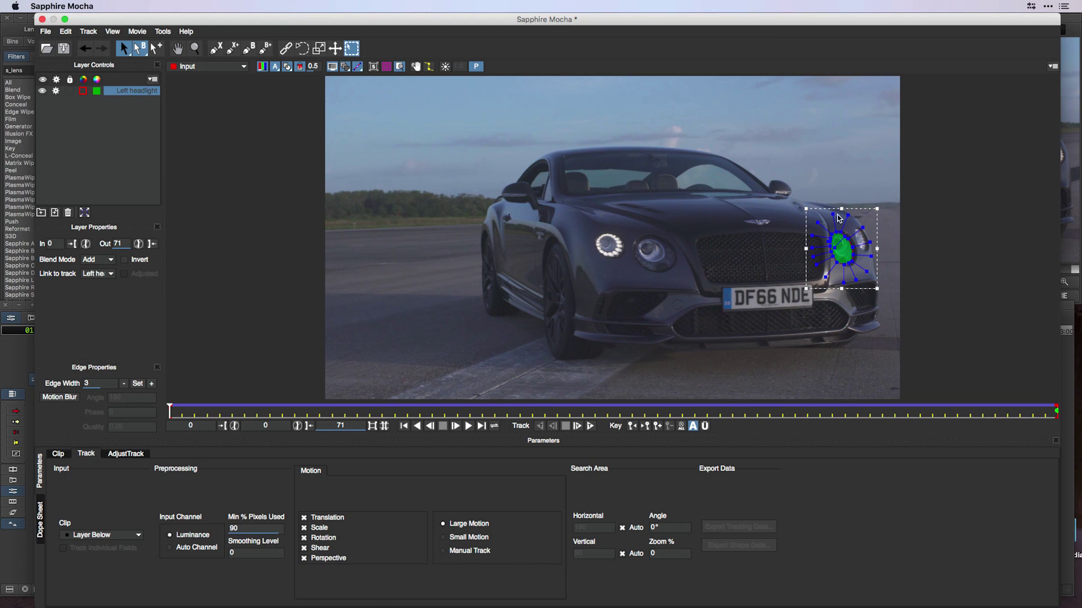
{"action": "left_click", "coordinate": [146, 106]}
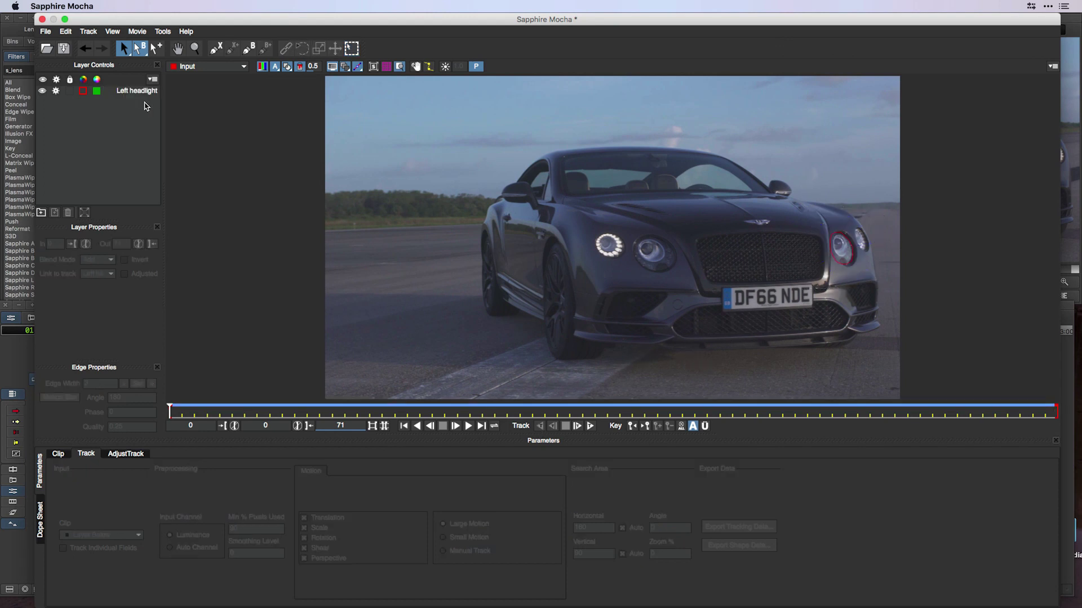
{"action": "left_click", "coordinate": [138, 93]}
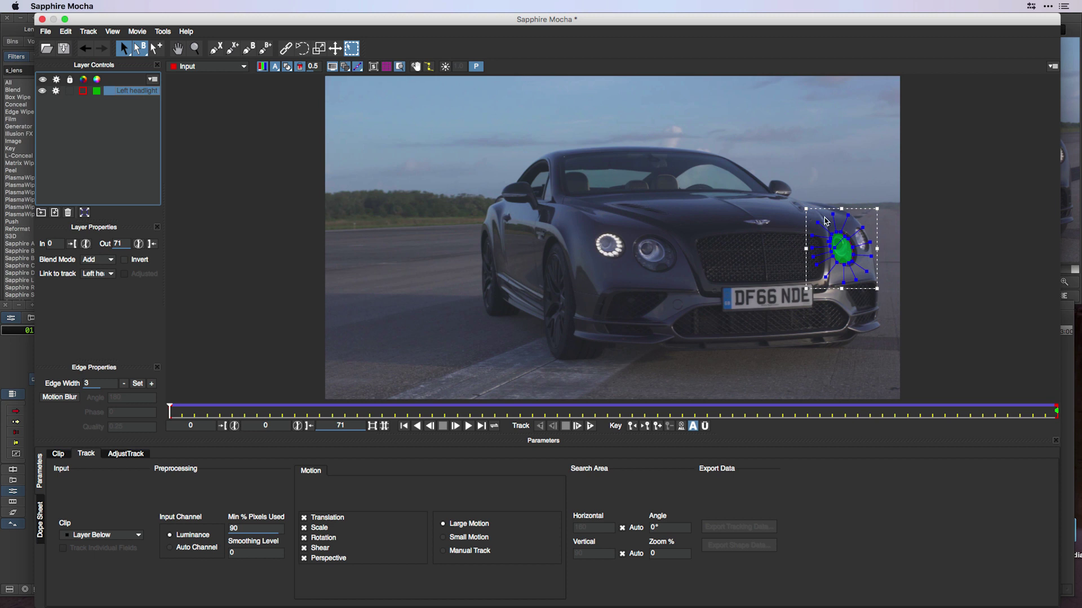
{"action": "left_click_drag", "start_coordinate": [826, 221], "coordinate": [847, 264]}
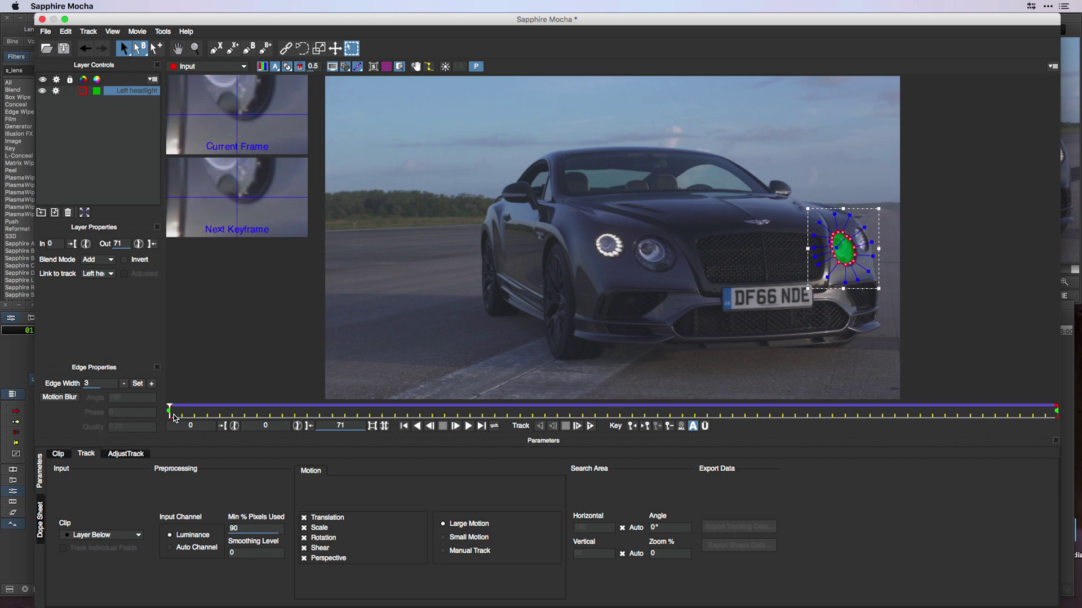
{"action": "left_click_drag", "start_coordinate": [171, 414], "coordinate": [1059, 427]}
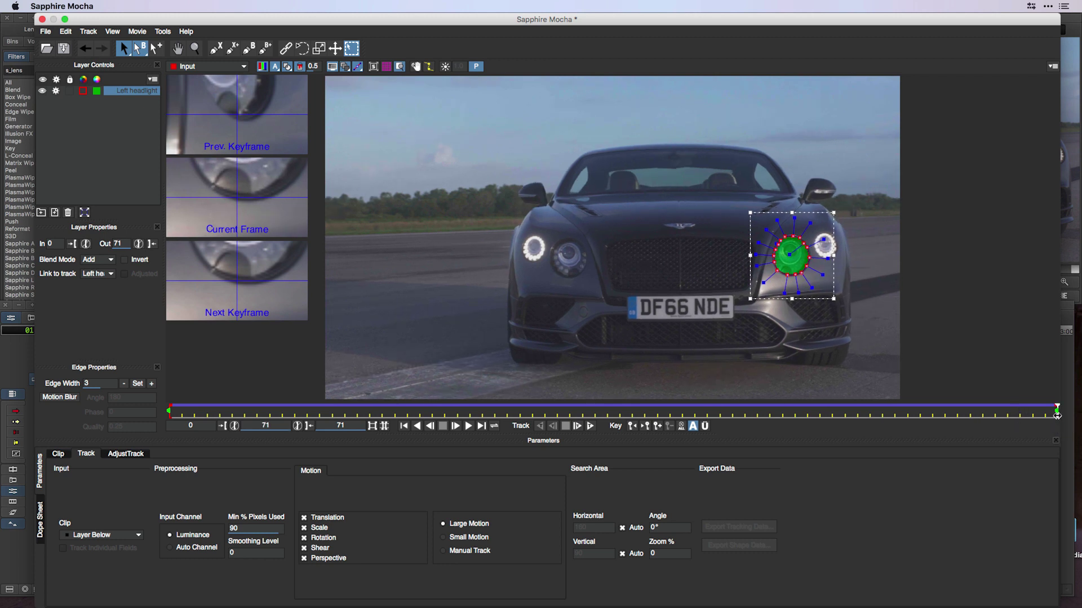
{"action": "left_click_drag", "start_coordinate": [1053, 414], "coordinate": [1056, 414]}
- Close Mocha and save the tracking changes to return to Media Composer
{"action": "left_click", "coordinate": [42, 20]}
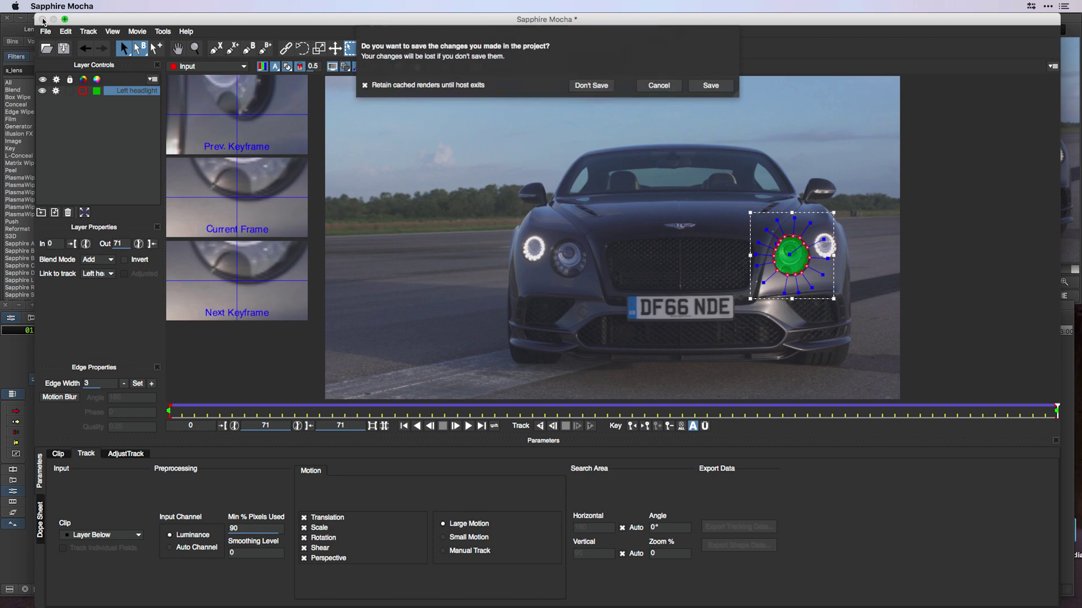
{"action": "left_click", "coordinate": [698, 85]}
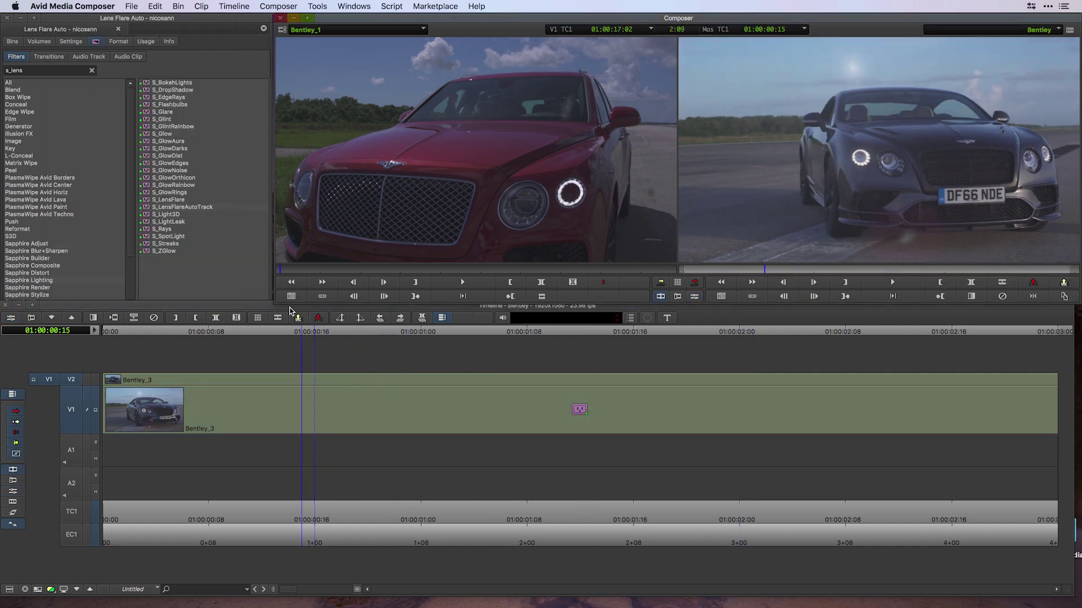
- At 01:00:01:07, turn on Show Mocha Only in the V1 flare effect's Mocha settings
{"action": "left_click", "coordinate": [620, 344]}
{"action": "left_click", "coordinate": [527, 343]}
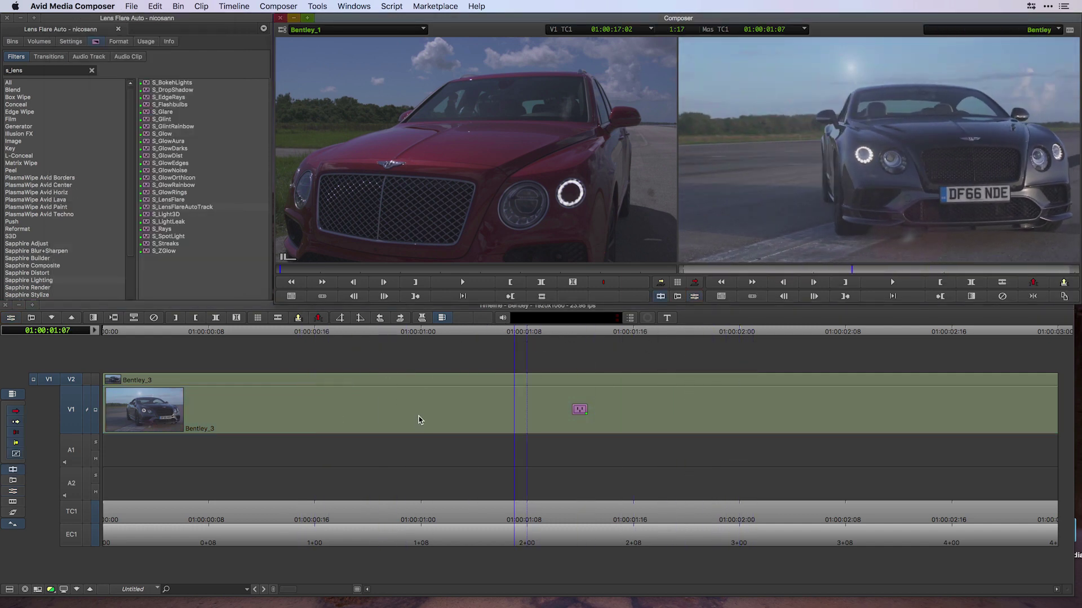
{"action": "left_click", "coordinate": [11, 318]}
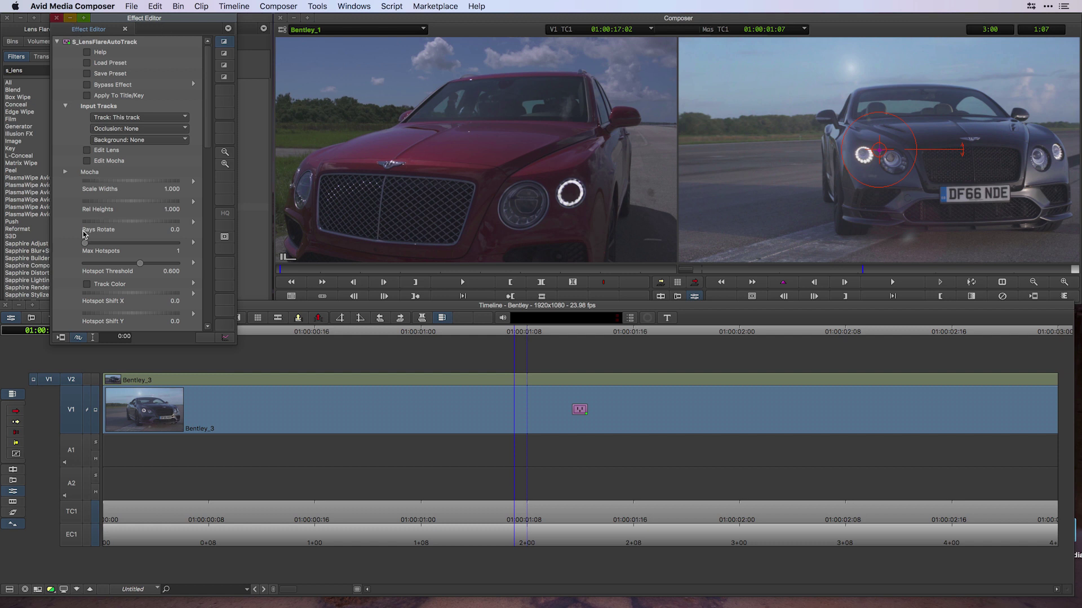
{"action": "left_click", "coordinate": [65, 172]}
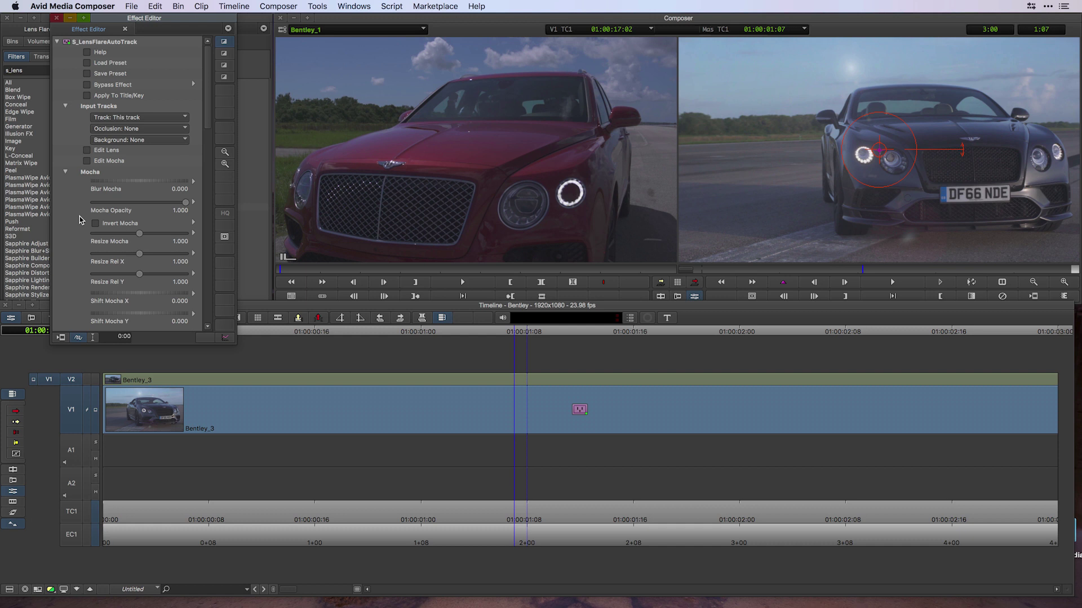
{"action": "scroll", "coordinate": [79, 219], "scroll_direction": "down", "scroll_amount": 4}
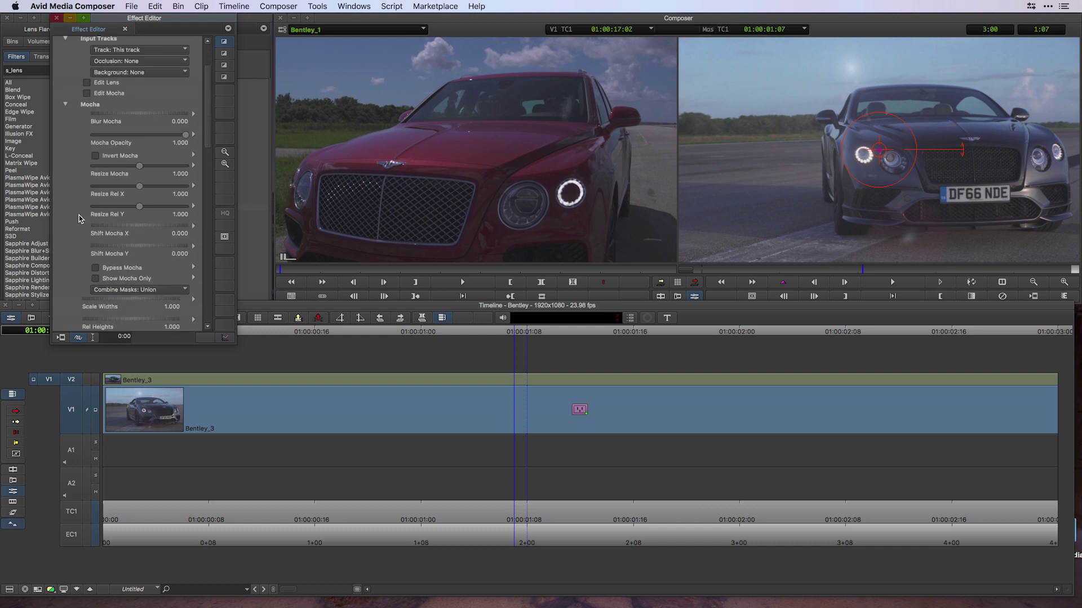
{"action": "left_click", "coordinate": [95, 278]}
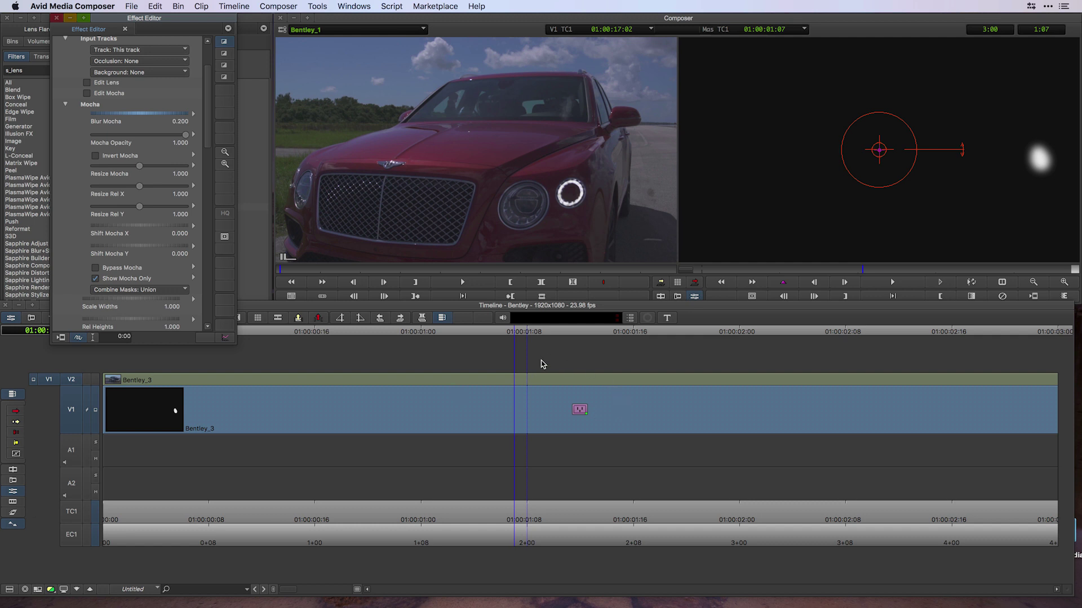
{"action": "left_click", "coordinate": [57, 18]}
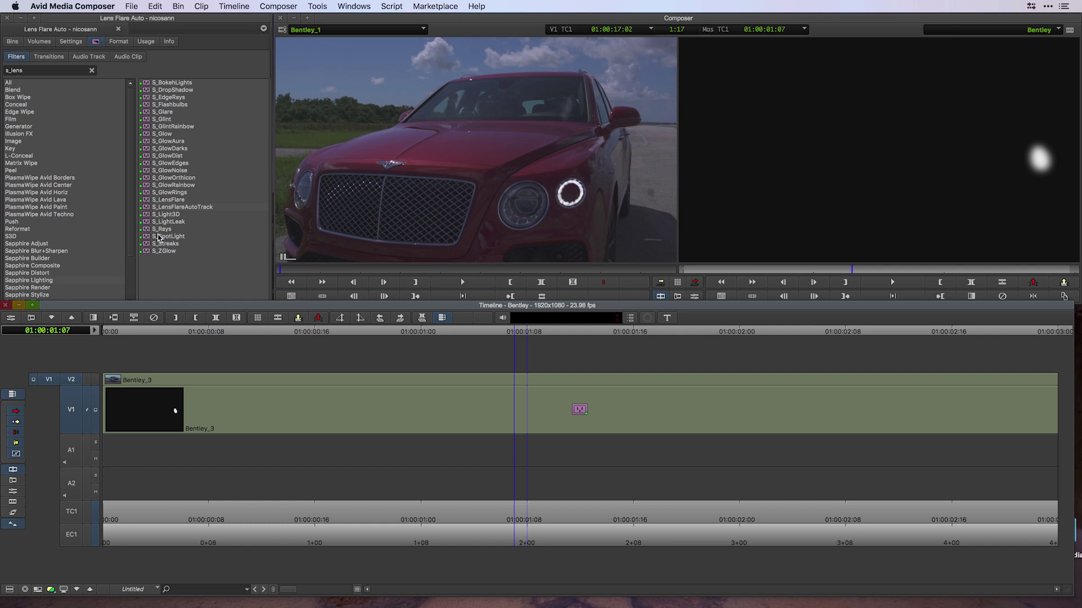
- Apply S_LensFlareAutoTrack to the V2 Bentley_3 clip and monitor V2 at 01:00:01:11
{"action": "left_click", "coordinate": [151, 208]}
{"action": "left_click_drag", "start_coordinate": [175, 207], "coordinate": [517, 378]}
{"action": "left_click", "coordinate": [95, 380]}
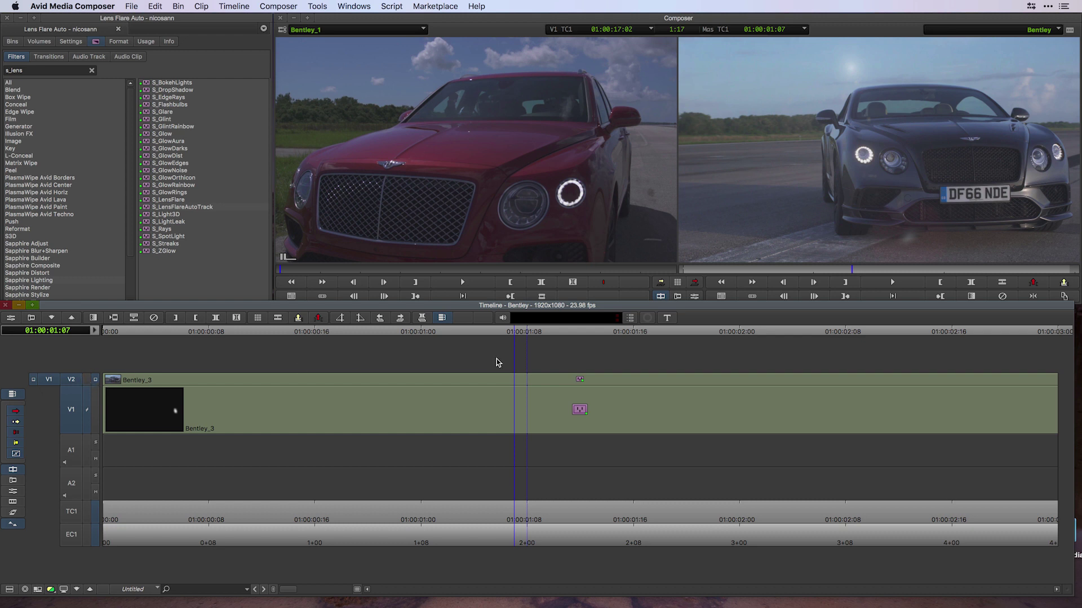
{"action": "left_click_drag", "start_coordinate": [522, 329], "coordinate": [568, 331]}
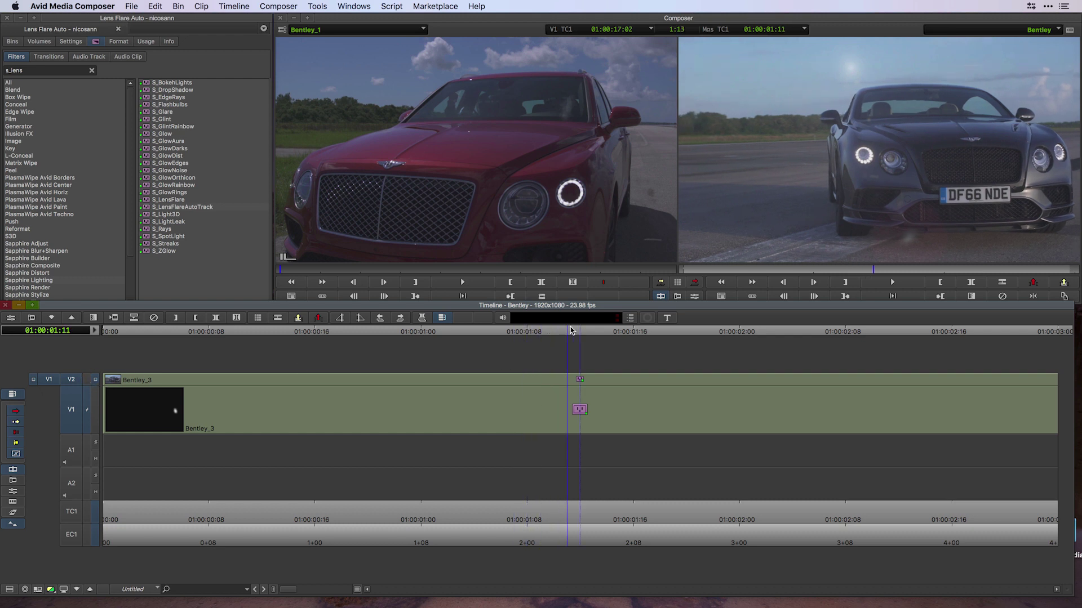
- Set the V2 flare's Track input to '1 track below' and play back to check it
{"action": "left_click", "coordinate": [9, 319]}
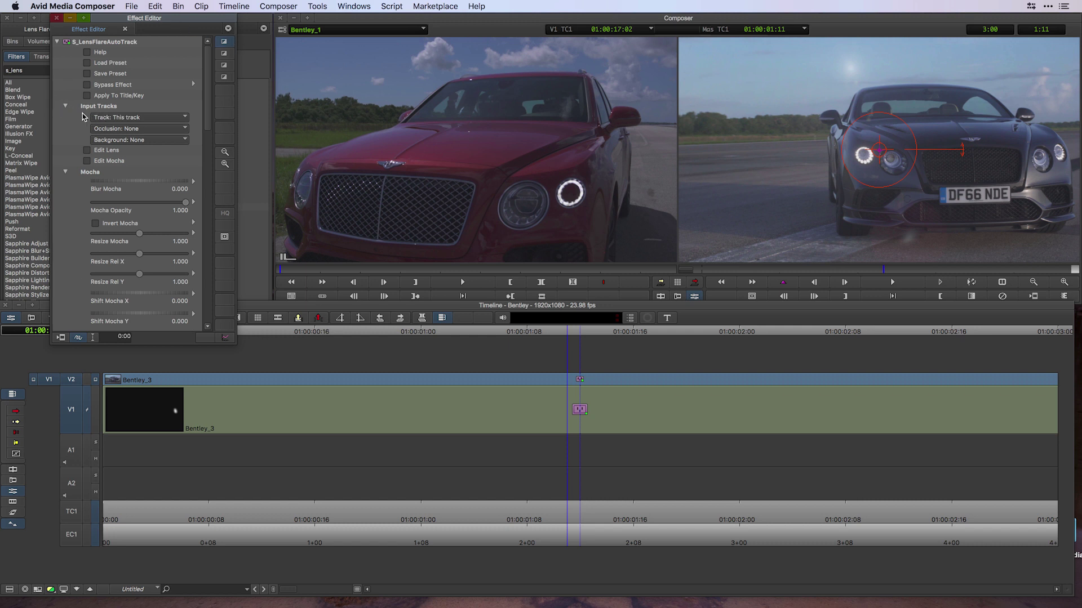
{"action": "left_click", "coordinate": [139, 118]}
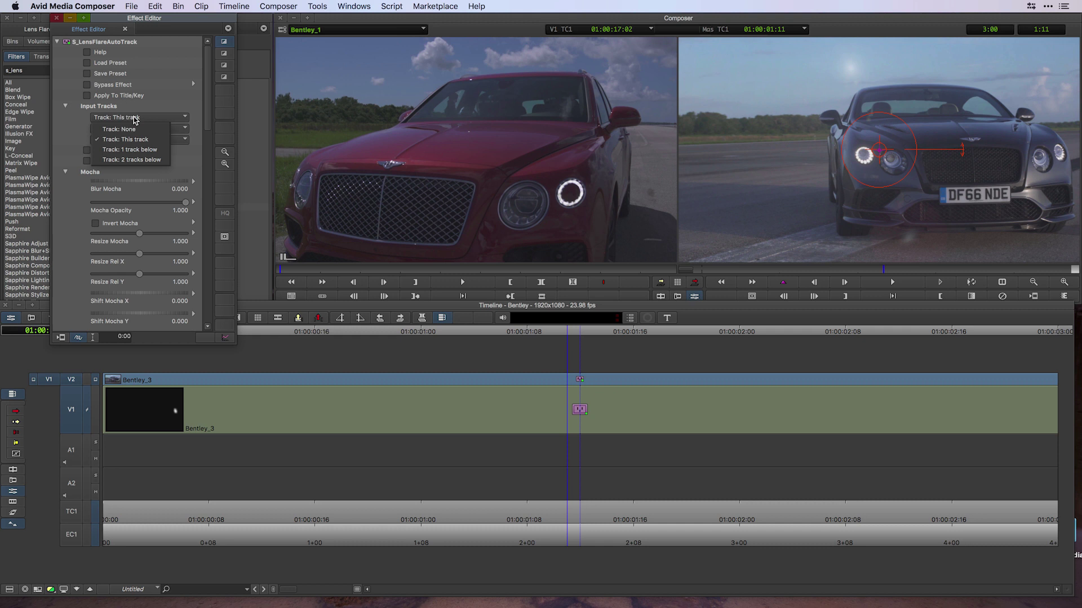
{"action": "left_click", "coordinate": [144, 150]}
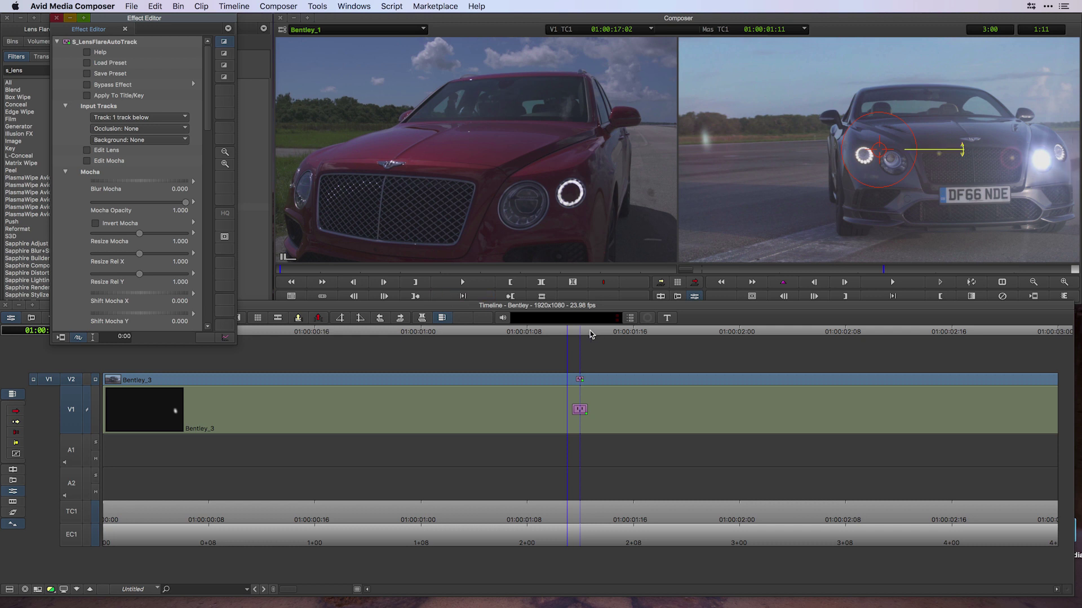
{"action": "left_click_drag", "start_coordinate": [591, 334], "coordinate": [135, 338]}
{"action": "key", "text": "space"}
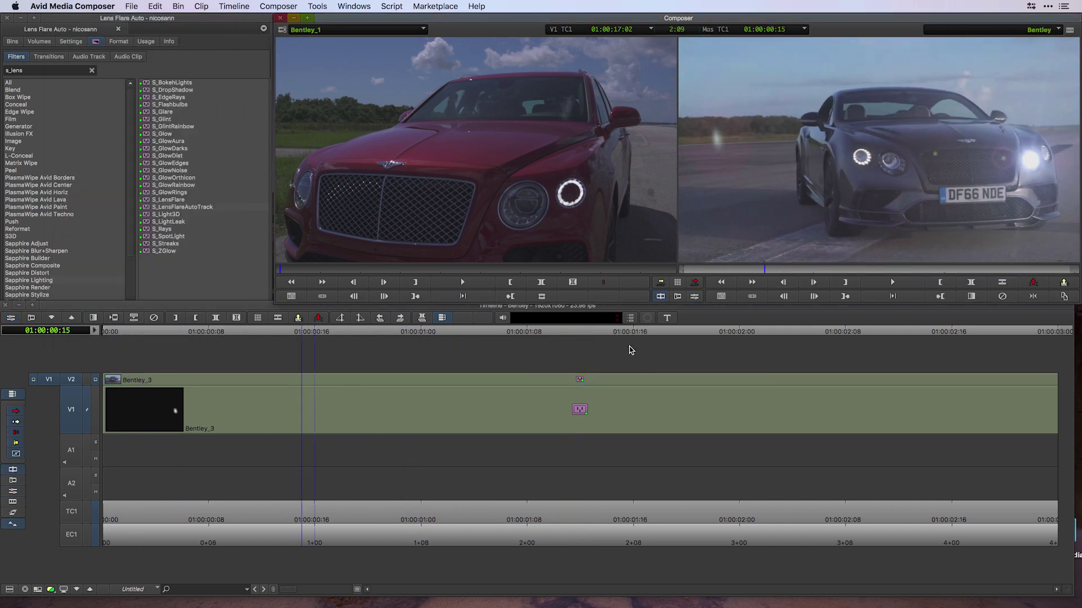
{"action": "left_click", "coordinate": [633, 374]}
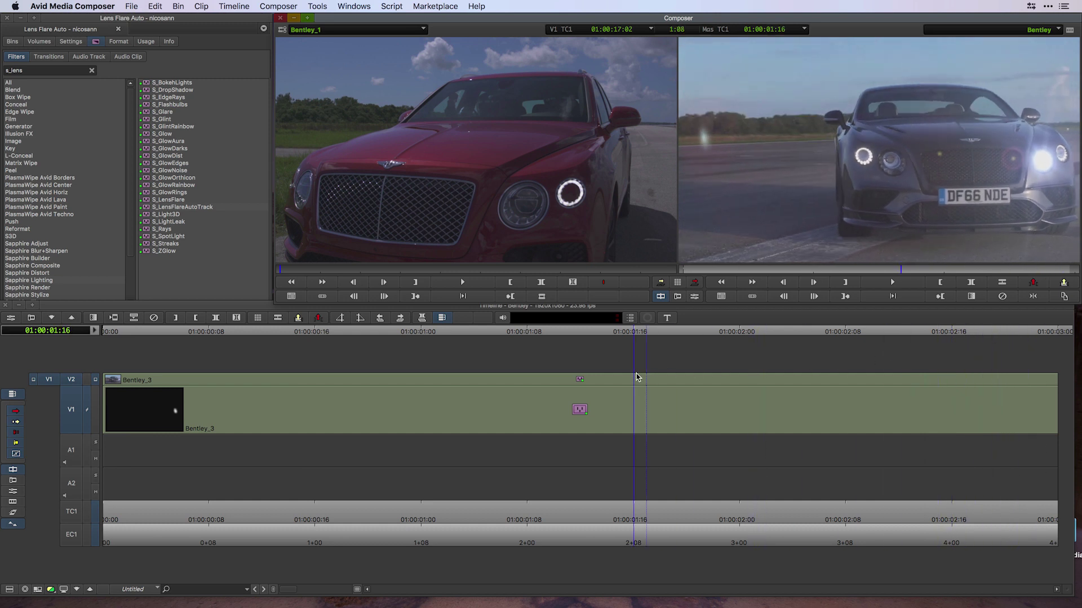
{"action": "left_click", "coordinate": [11, 319]}
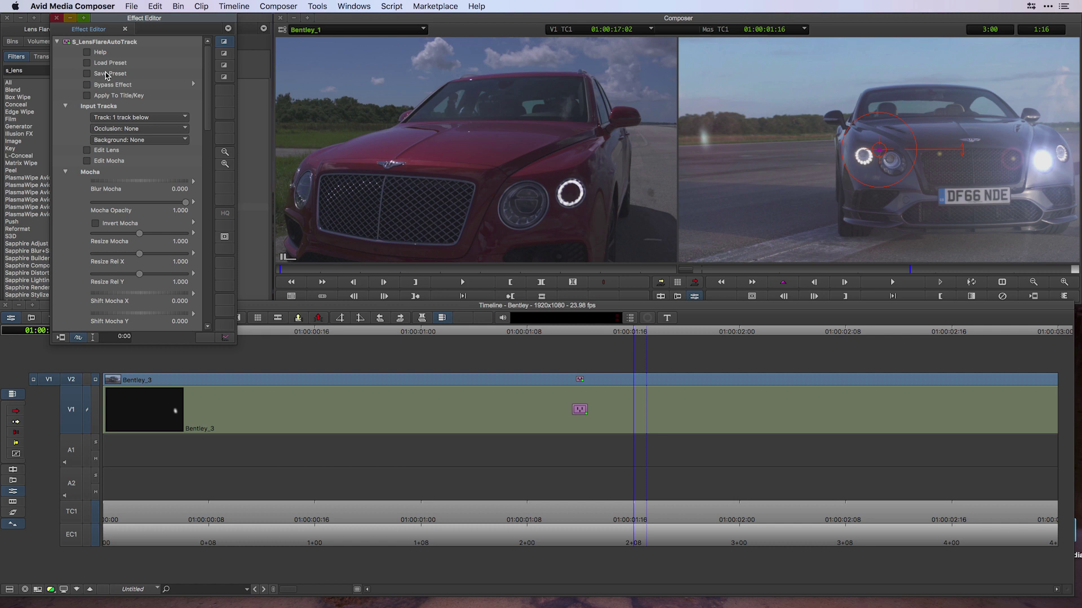
- Load the Film Basic preset onto the headlight flare from the Sapphire Preset Browser
{"action": "left_click", "coordinate": [87, 63]}
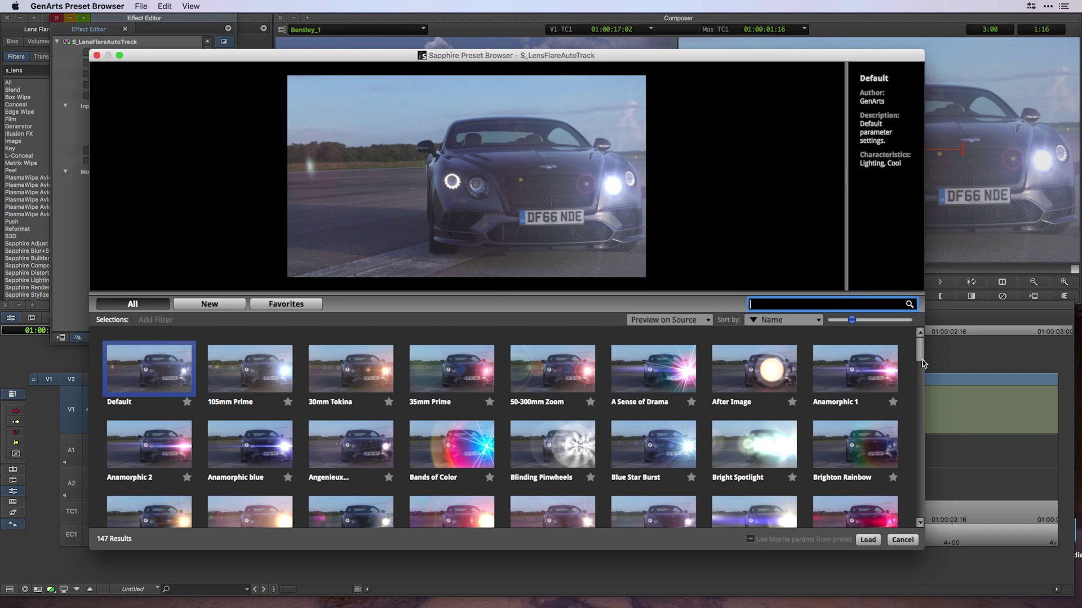
{"action": "left_click_drag", "start_coordinate": [921, 360], "coordinate": [921, 398]}
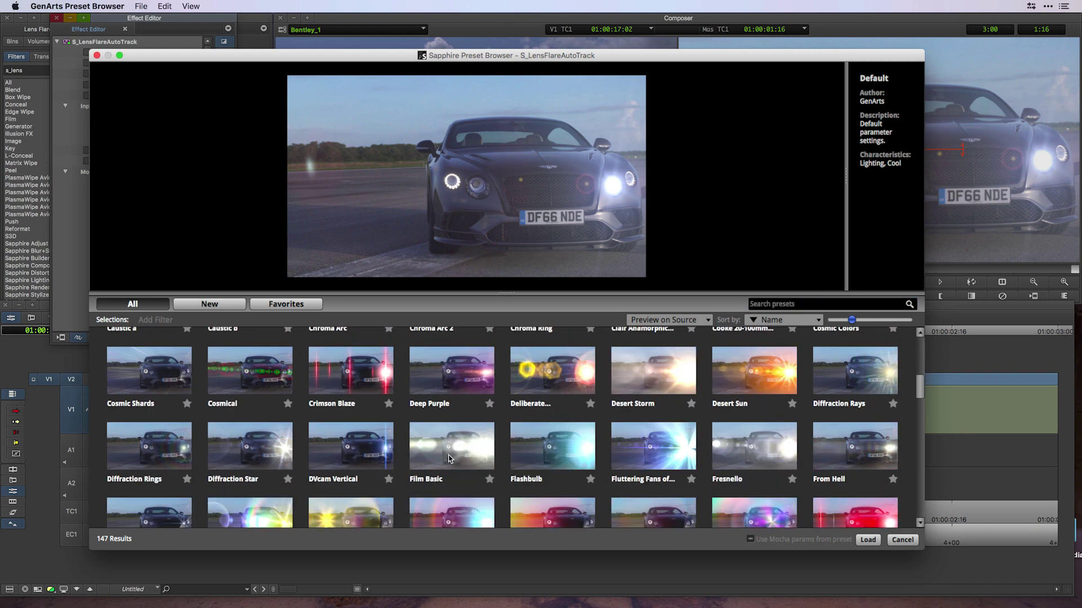
{"action": "left_click", "coordinate": [453, 455]}
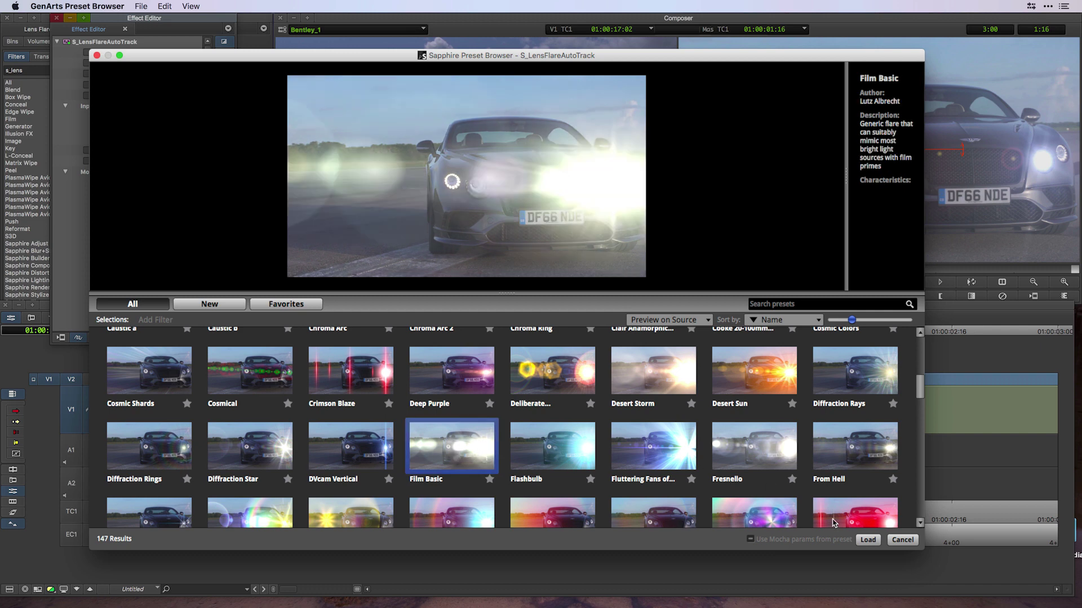
{"action": "left_click", "coordinate": [868, 539]}
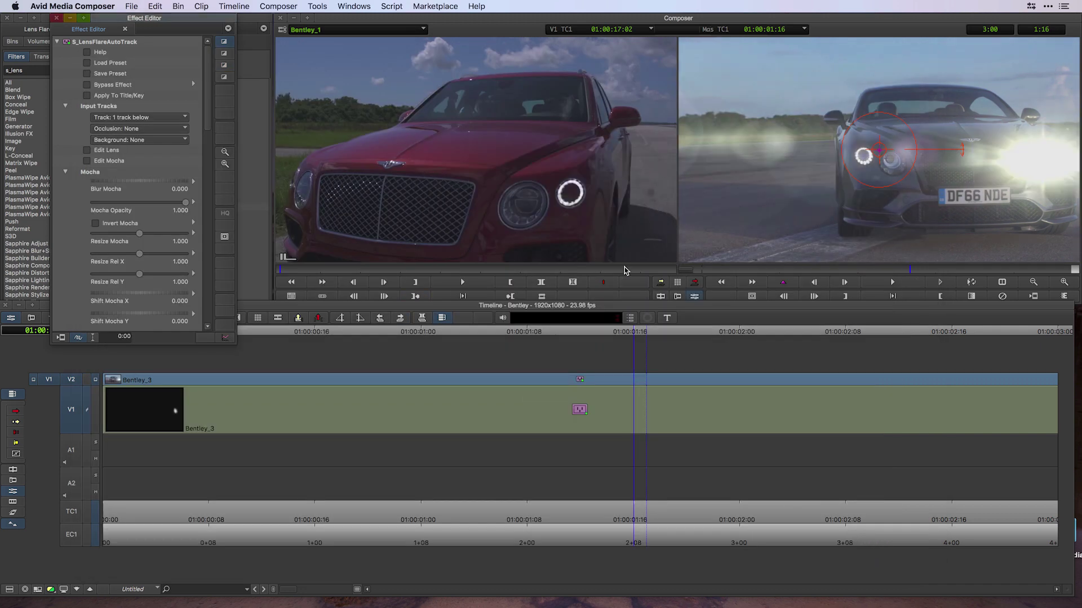
- Move the playhead to 01:00:02:17 and bring back the lens flare settings
{"action": "left_click", "coordinate": [442, 318]}
{"action": "left_click", "coordinate": [368, 331]}
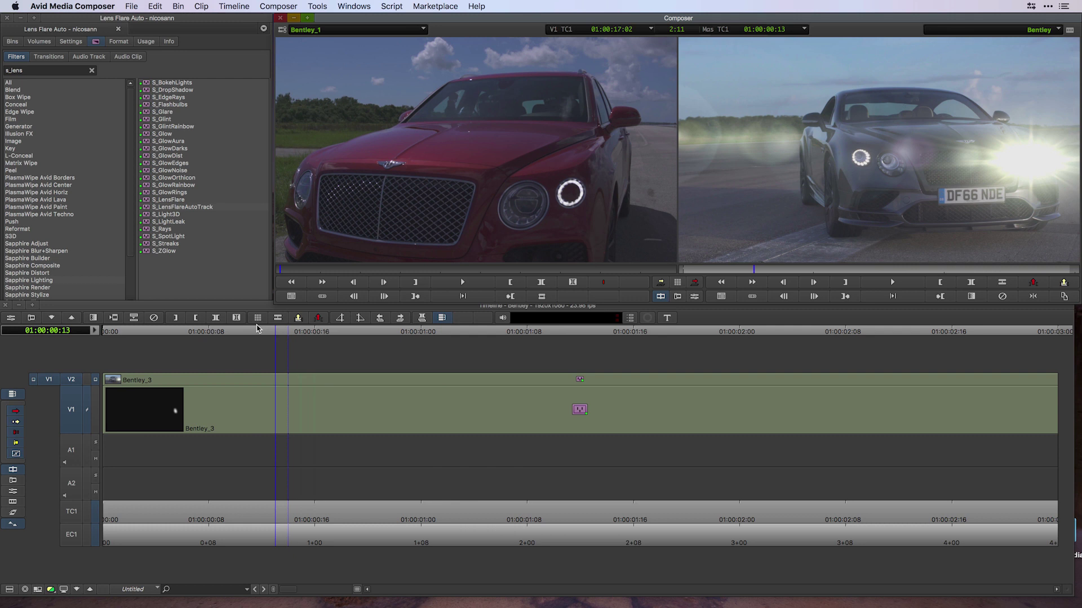
{"action": "left_click_drag", "start_coordinate": [473, 331], "coordinate": [966, 331]}
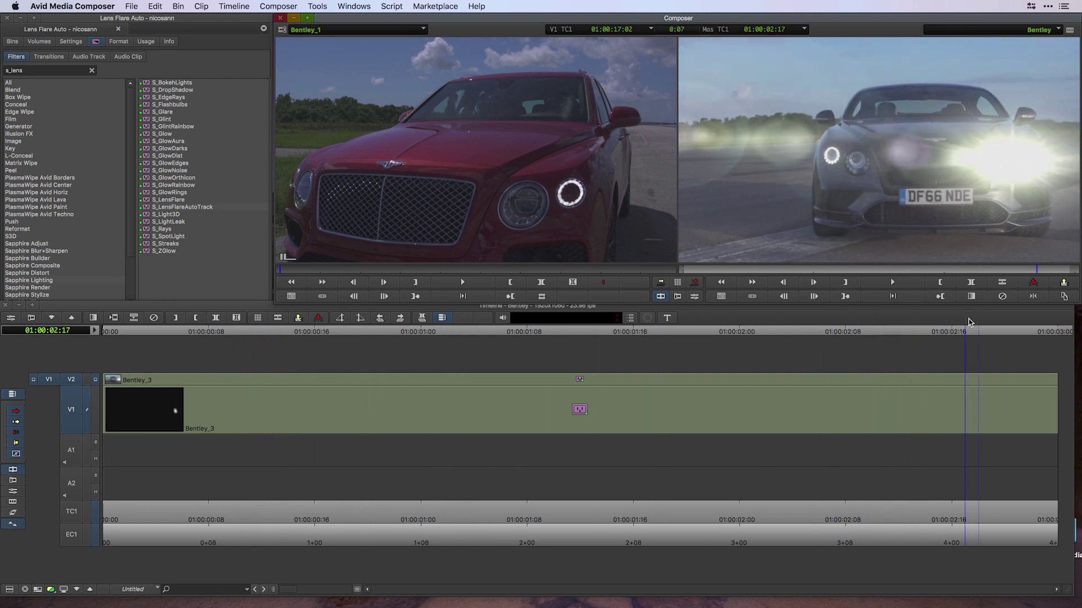
{"action": "left_click", "coordinate": [11, 317]}
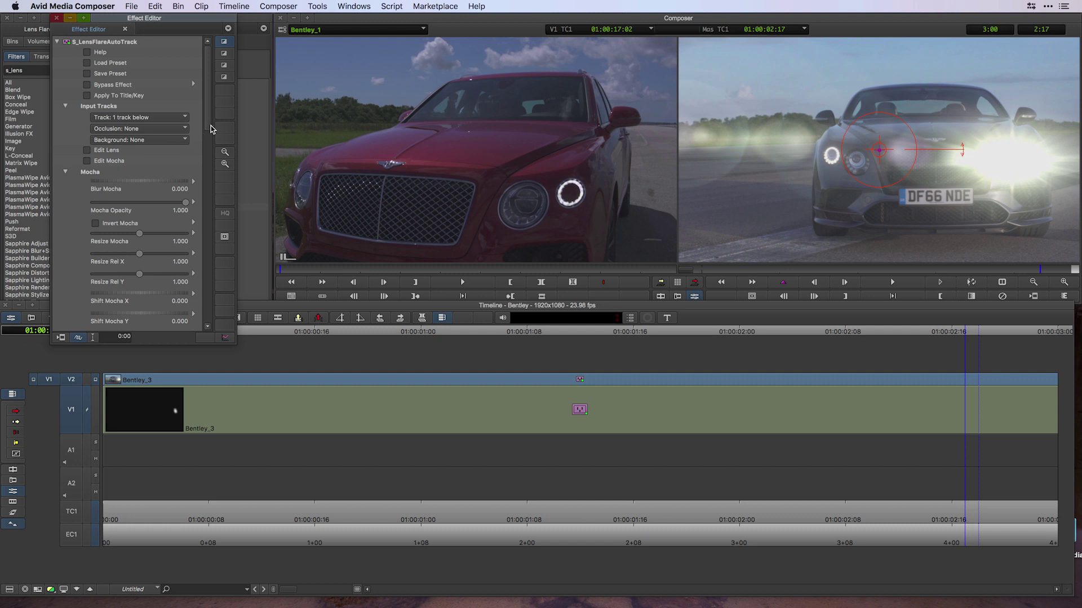
- Set the flare's Brightness to 0.500 and Rel Heights to 0.500 in the Color section
{"action": "left_click_drag", "start_coordinate": [208, 129], "coordinate": [209, 224]}
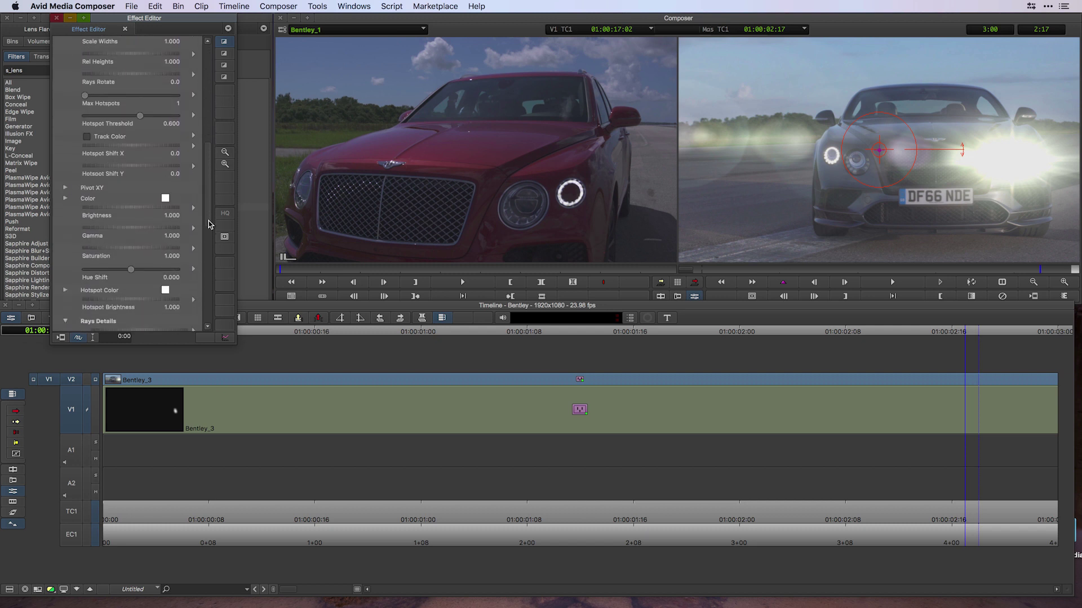
{"action": "left_click", "coordinate": [130, 207]}
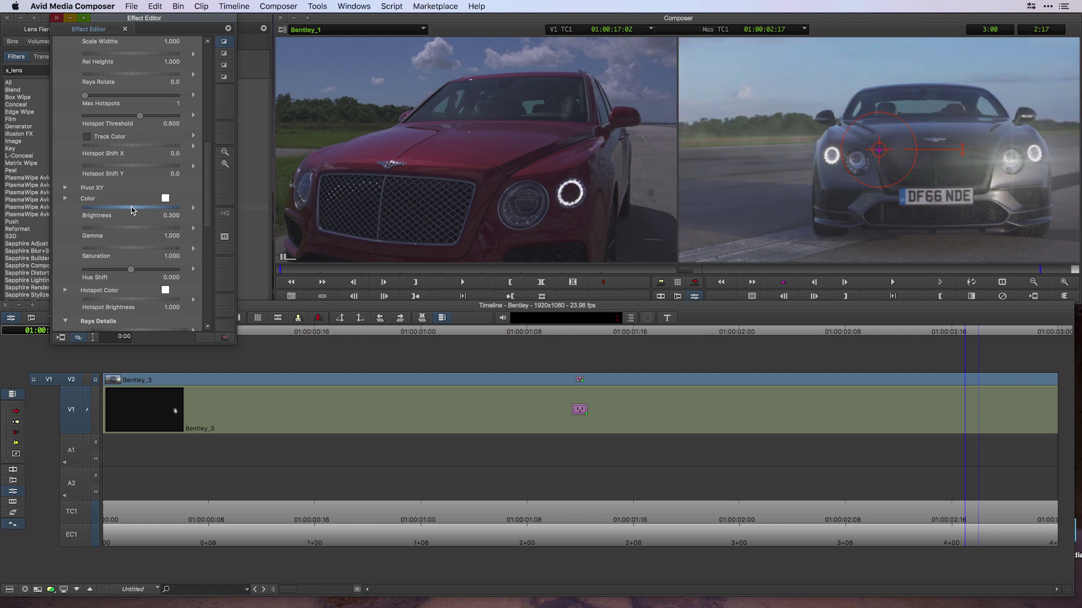
{"action": "left_click", "coordinate": [130, 207]}
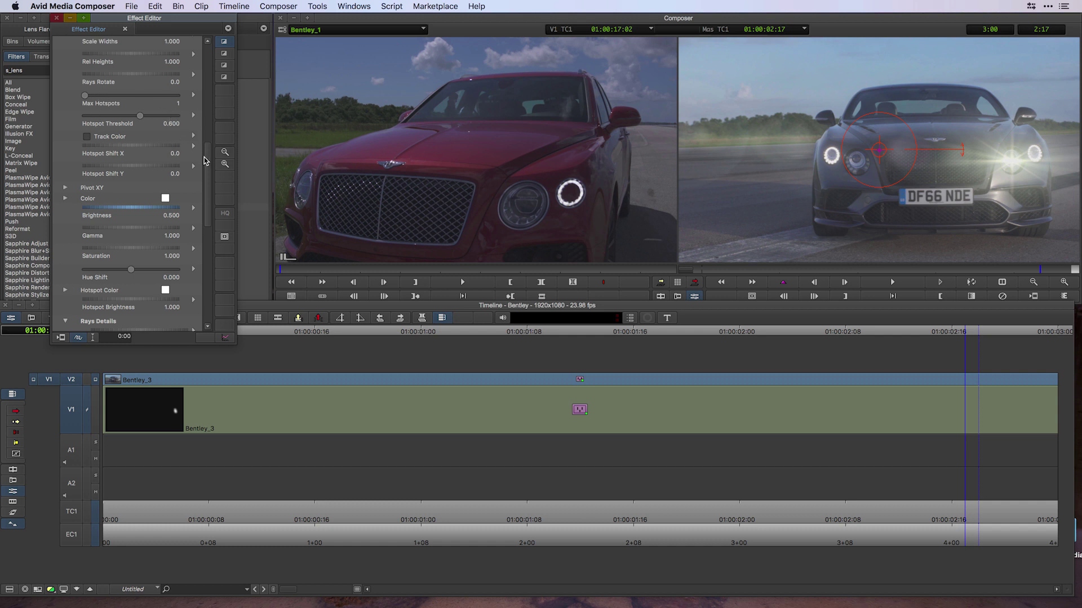
{"action": "left_click", "coordinate": [133, 54]}
{"action": "left_click", "coordinate": [134, 55]}
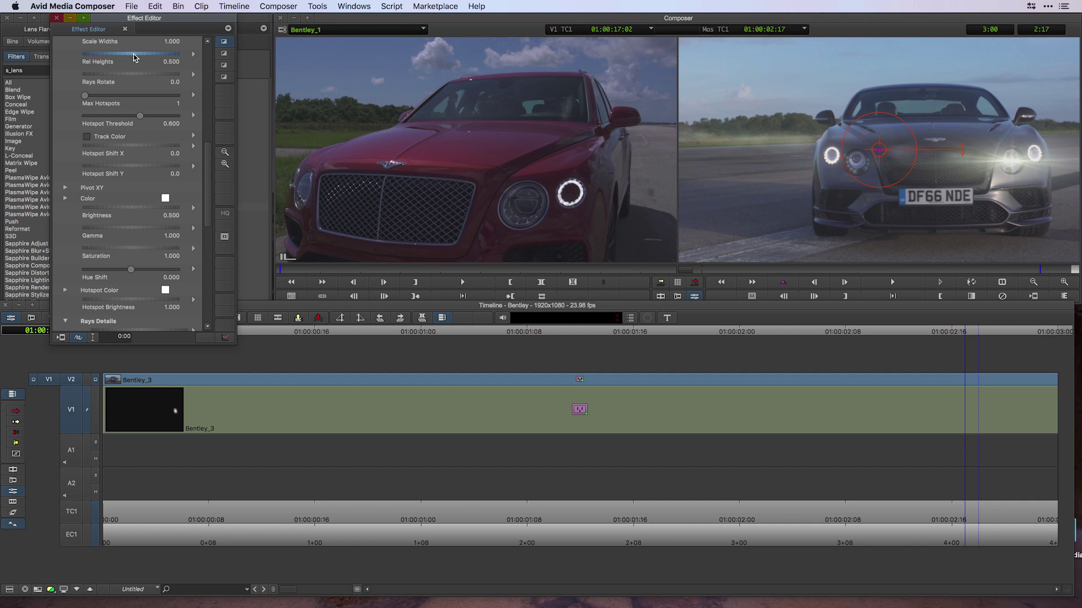